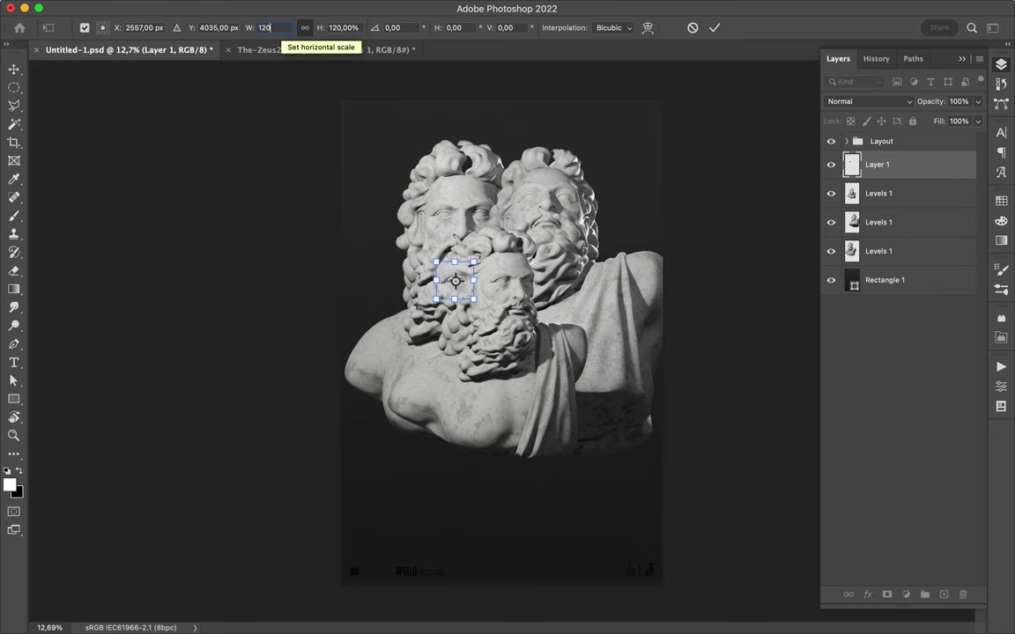
# Draw a small circle over the front bust's beard and give it a yellow-to-navy gradient fill
pyautogui.click(52, 412)
pyautogui.moveTo(445, 270); pyautogui.dragTo(470, 299)
pyautogui.click(155, 27)
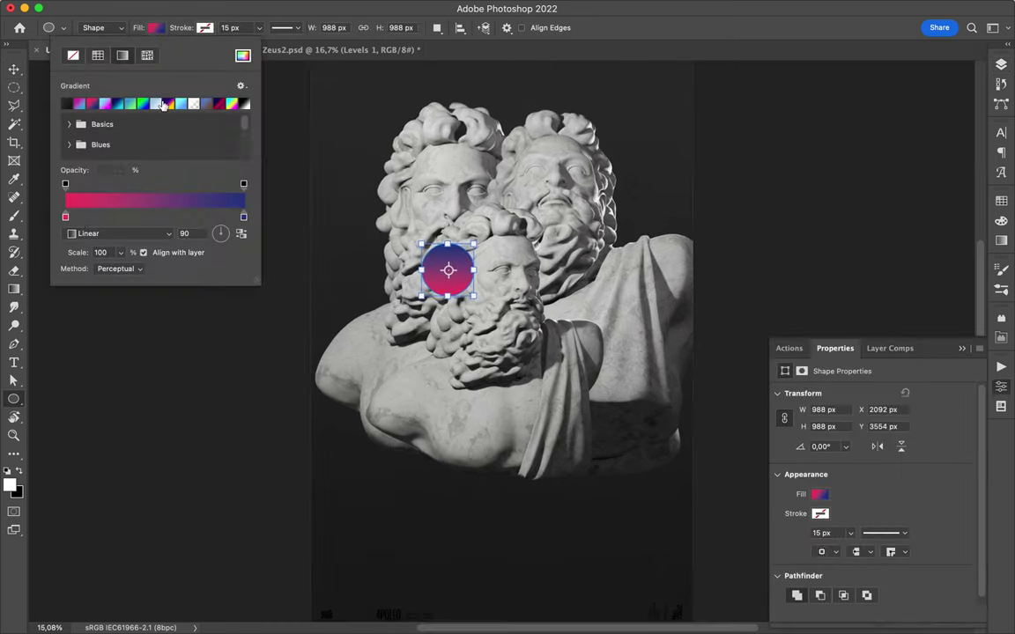
pyautogui.doubleClick(65, 217)
pyautogui.moveTo(465, 518); pyautogui.dragTo(467, 515)
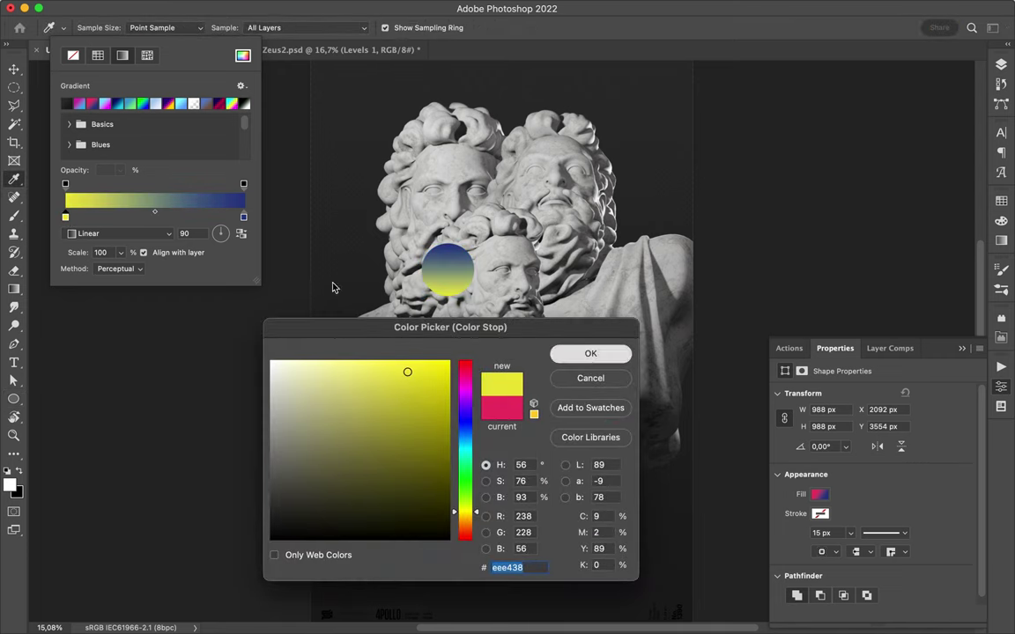
pyautogui.click(588, 354)
pyautogui.doubleClick(243, 216)
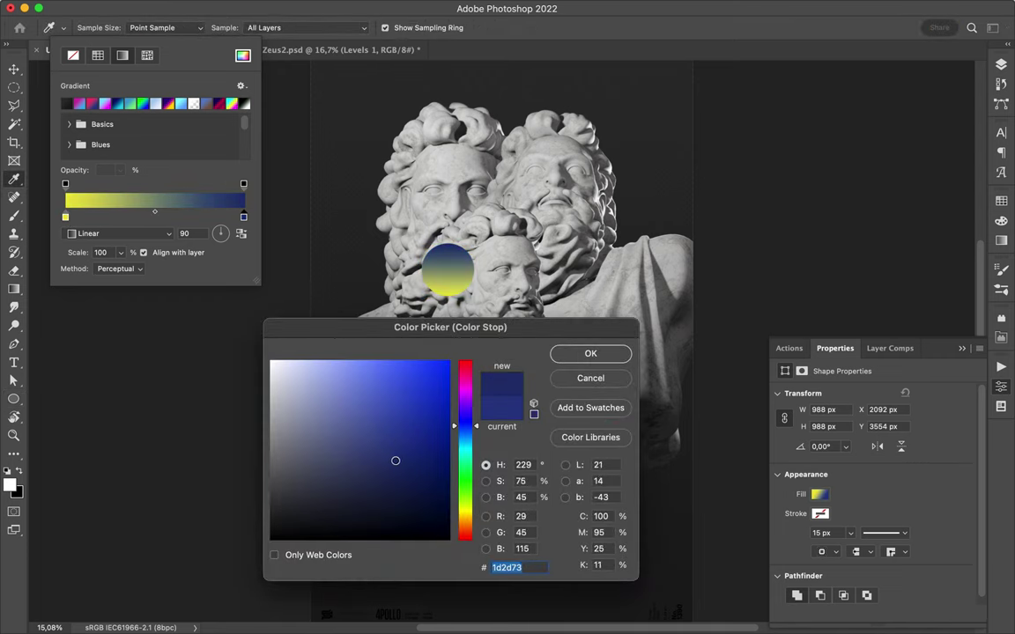
pyautogui.click(589, 360)
# Start a new gradient preset and sample the circle's yellow for its left stop
pyautogui.click(241, 86)
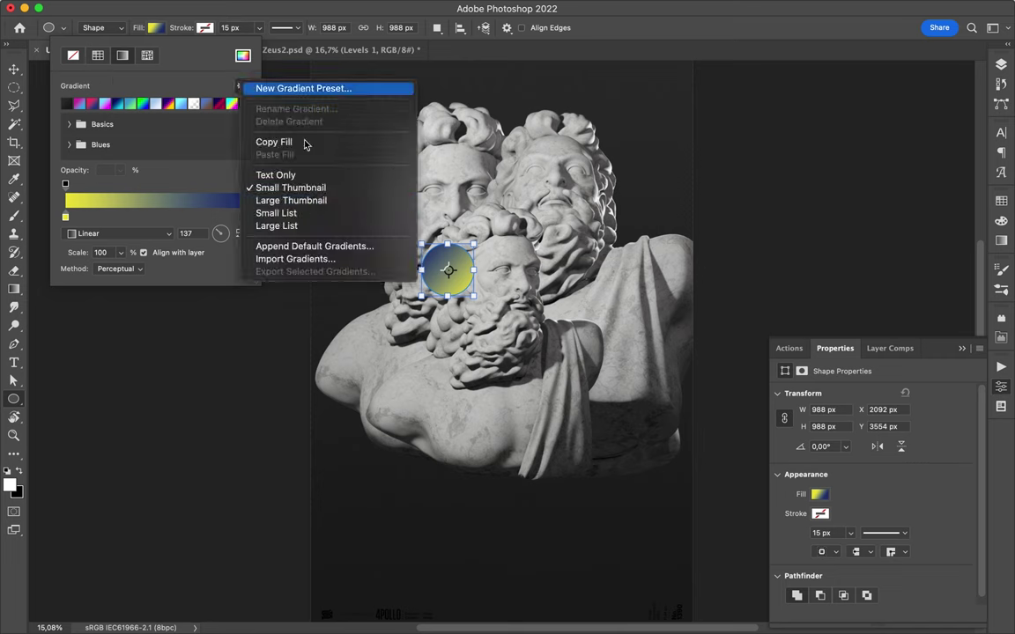
pyautogui.click(330, 90)
pyautogui.moveTo(256, 158); pyautogui.dragTo(737, 90)
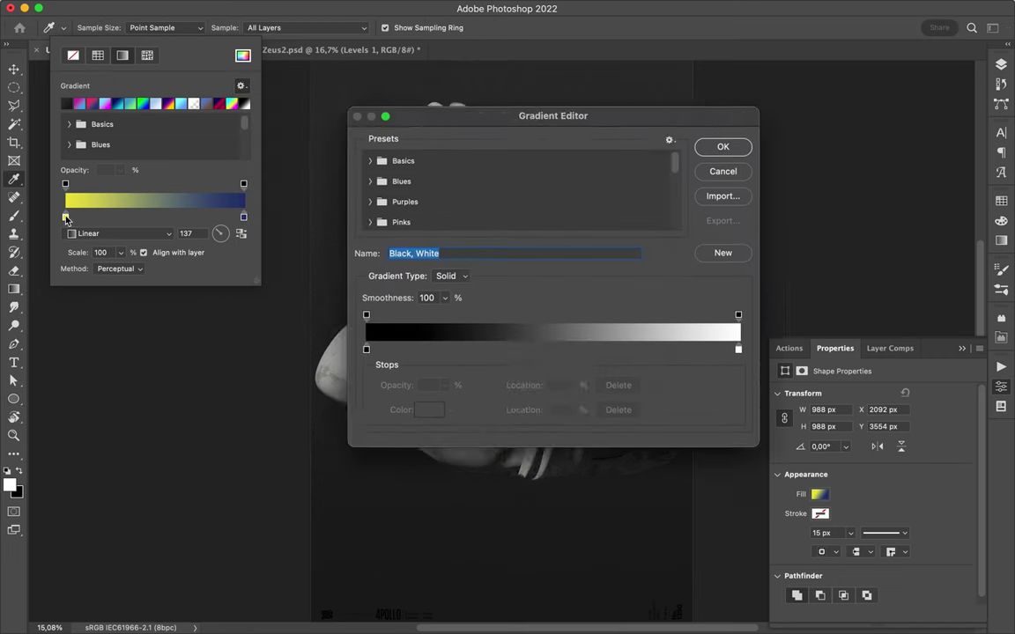
pyautogui.click(553, 324)
pyautogui.click(615, 384)
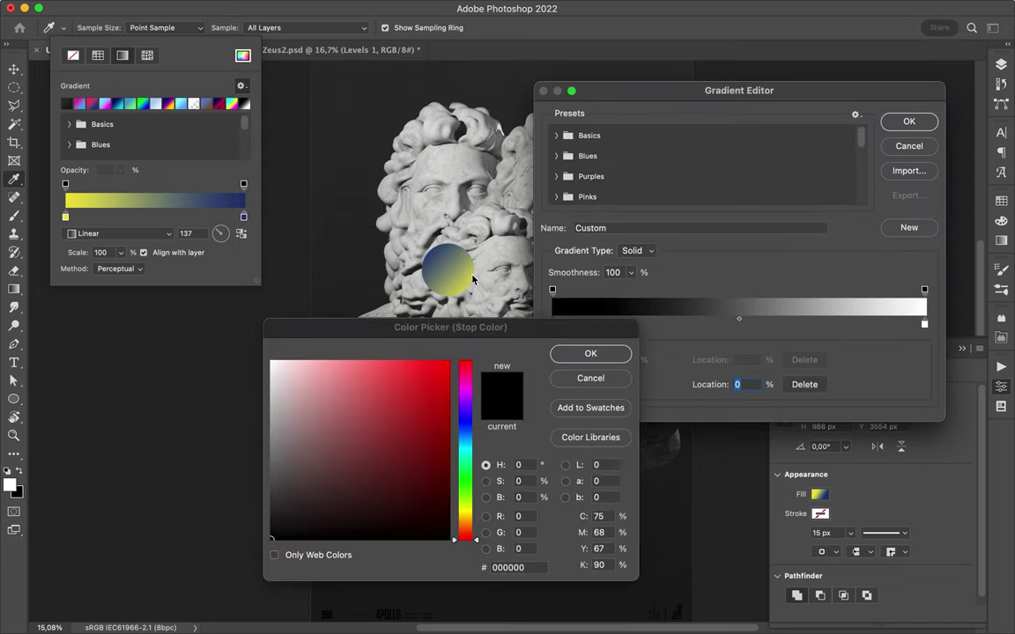
pyautogui.click(460, 283)
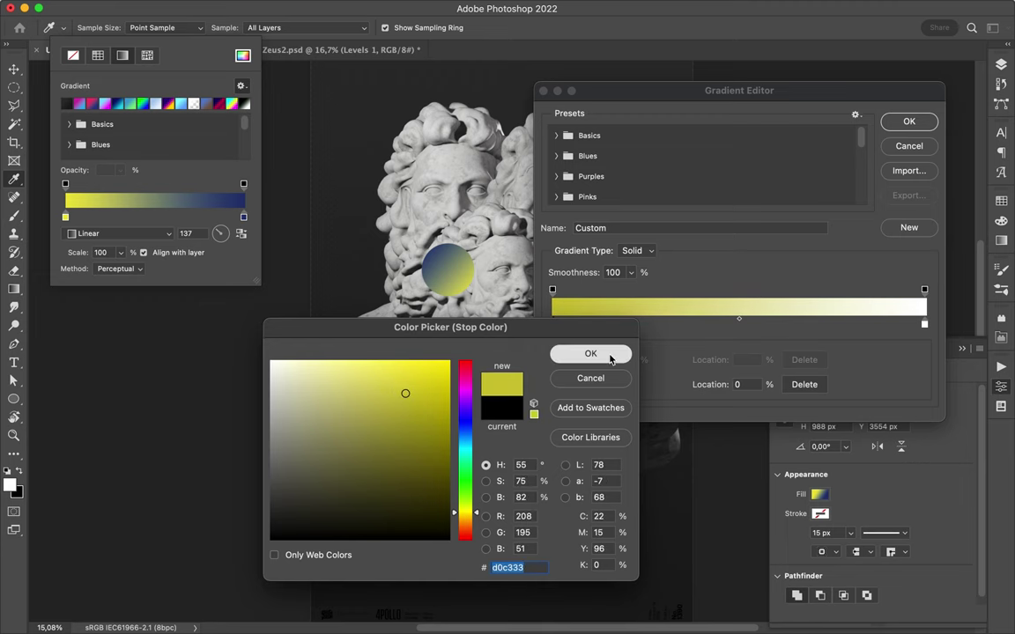
pyautogui.click(590, 353)
# Sample the circle's navy for the right stop and save the yellow-to-navy gradient preset
pyautogui.click(923, 324)
pyautogui.click(615, 384)
pyautogui.click(429, 263)
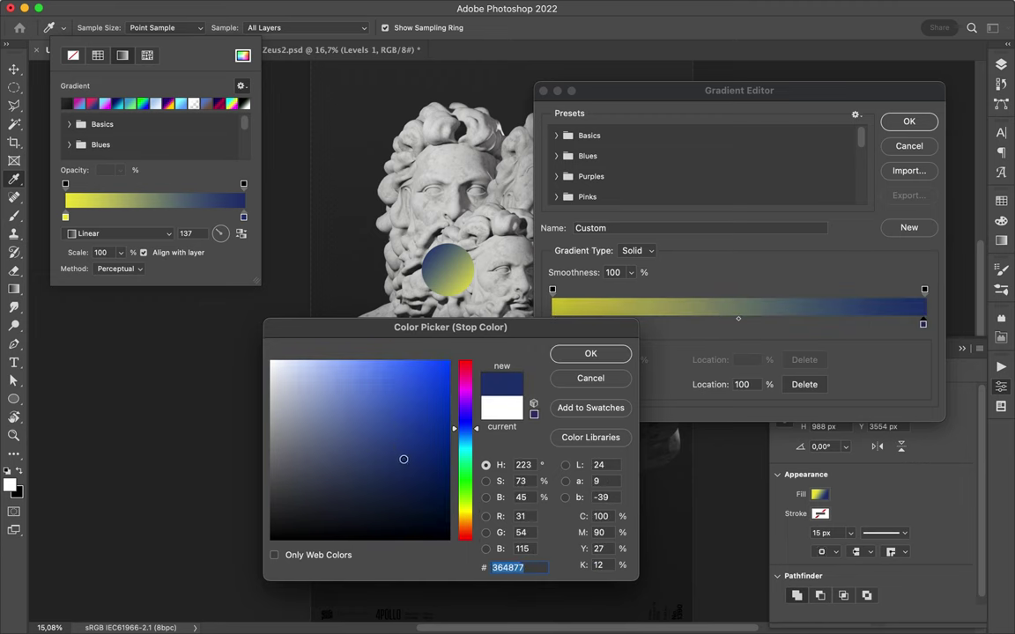
pyautogui.click(590, 353)
pyautogui.click(909, 121)
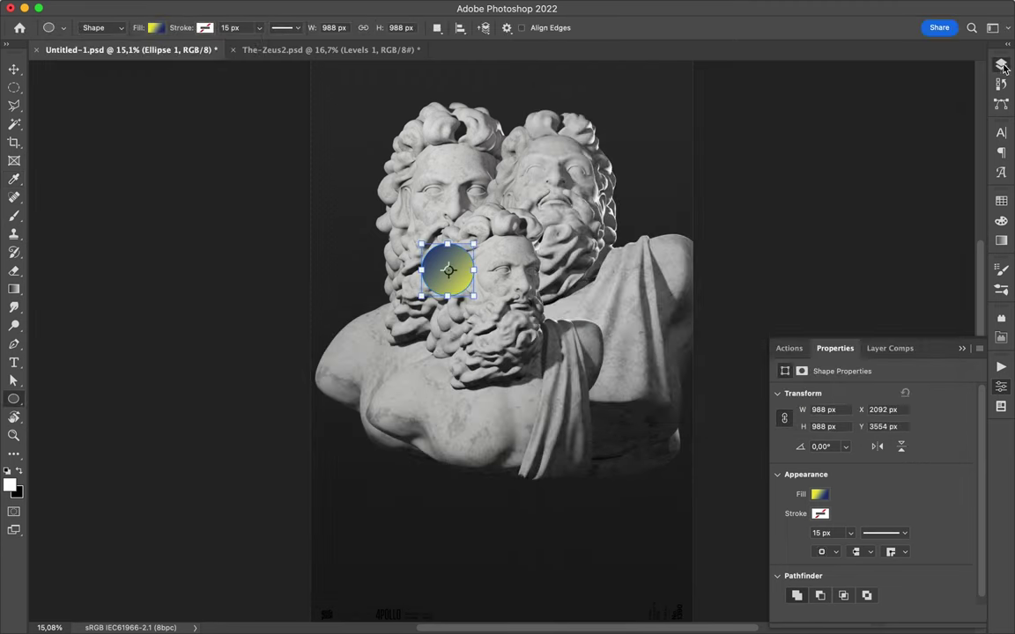
pyautogui.press('F7')
# Set the circle to Color Burn, hide one Levels 1 bust, and nudge the circle down
pyautogui.click(868, 101)
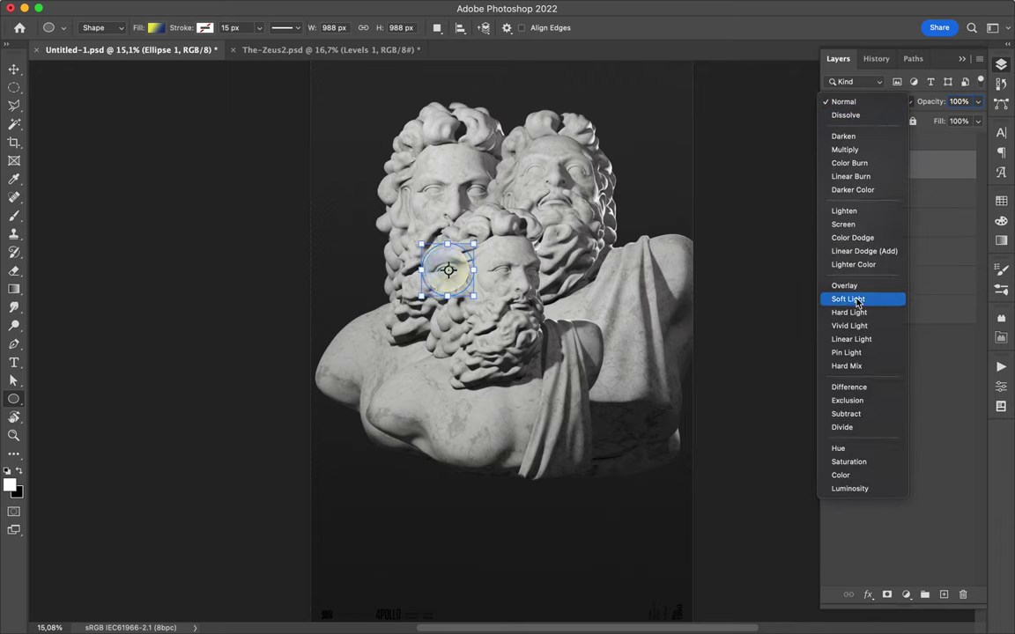
pyautogui.click(854, 163)
pyautogui.click(885, 194)
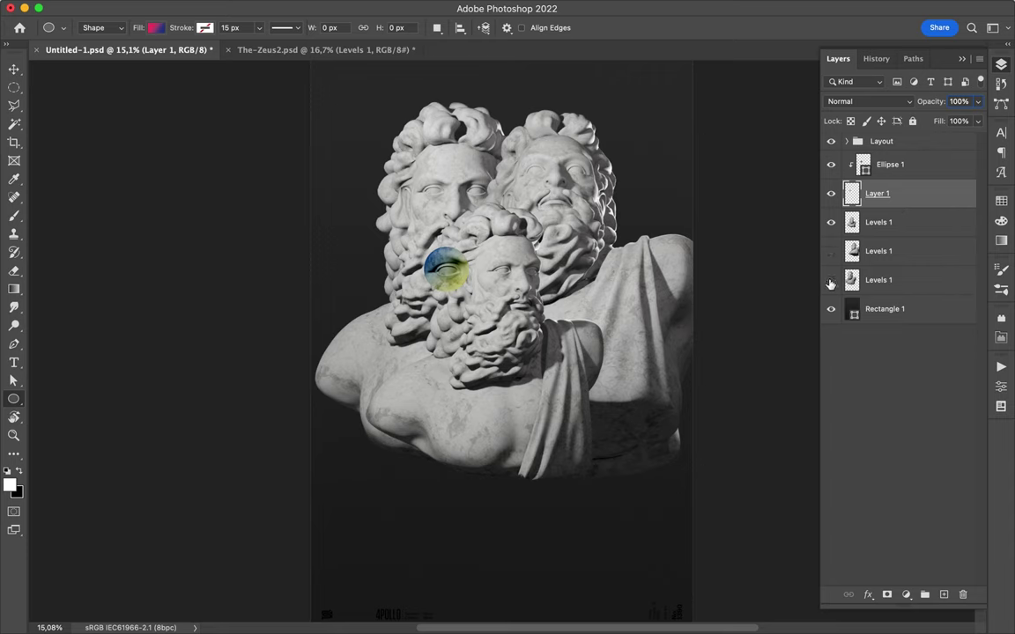
pyautogui.click(829, 280)
pyautogui.moveTo(441, 269); pyautogui.dragTo(440, 280)
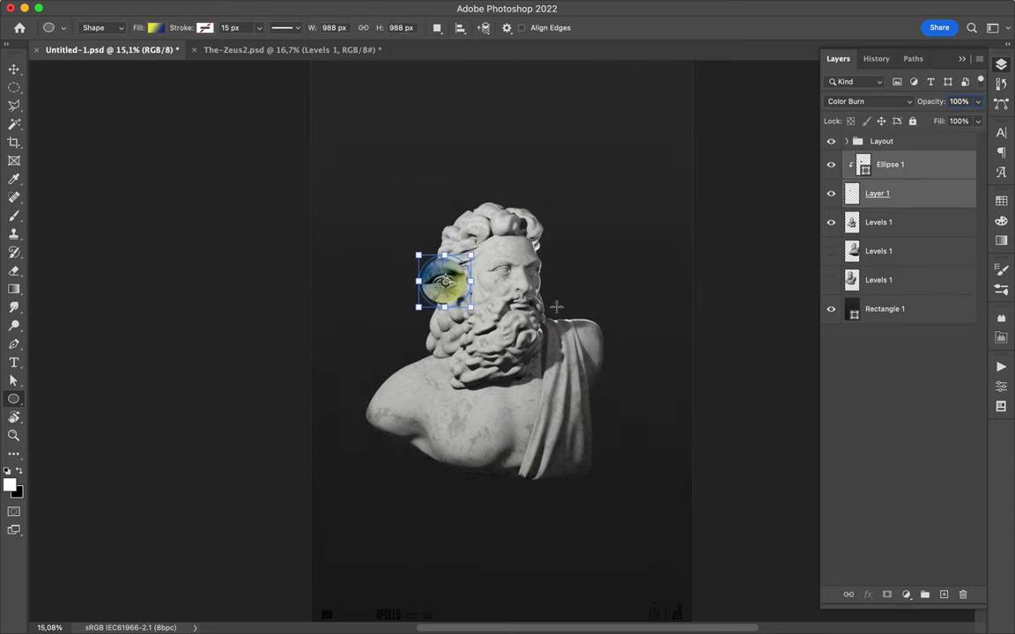
pyautogui.click(880, 222)
# Append the default gradients and pick a yellow gradient preset
pyautogui.click(155, 27)
pyautogui.click(241, 86)
pyautogui.click(291, 251)
pyautogui.click(130, 142)
pyautogui.click(73, 148)
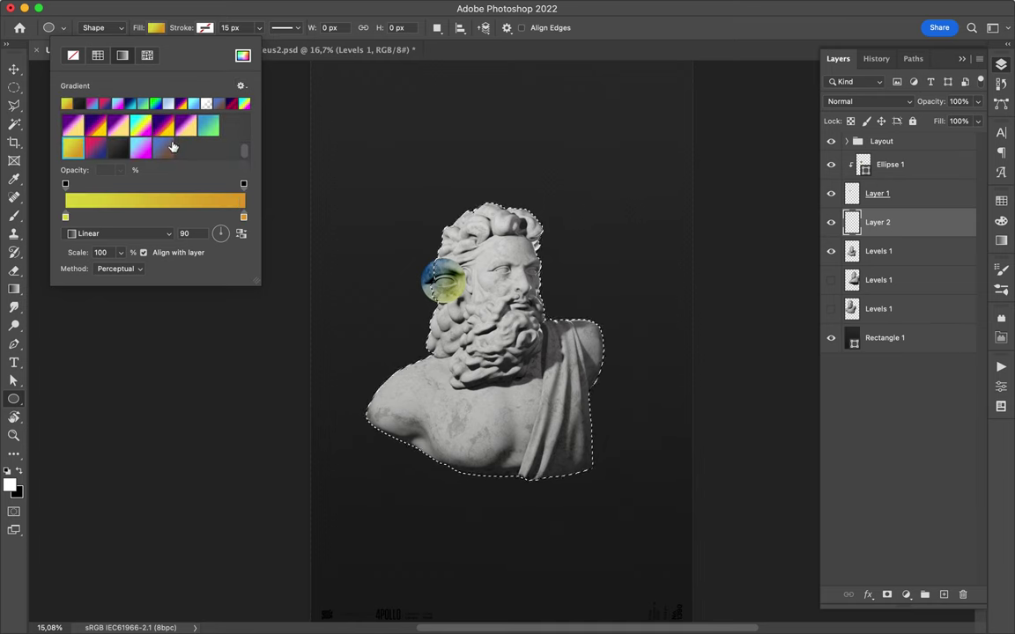
# Revisit the circle's gradient fill options, cancel saving gradients, and open the gradient editor
pyautogui.click(881, 166)
pyautogui.click(157, 29)
pyautogui.click(241, 85)
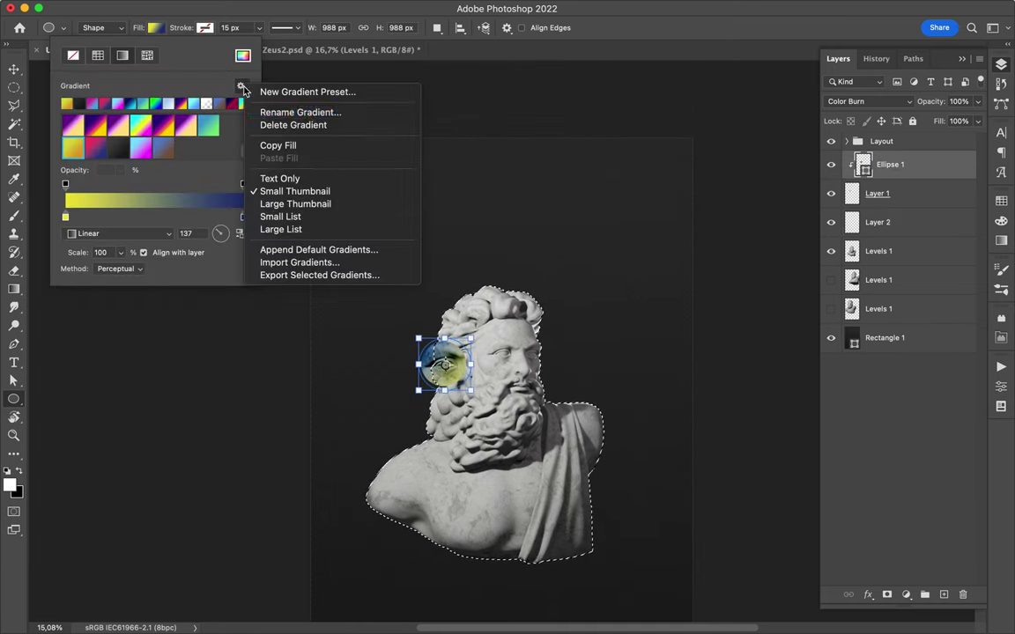
pyautogui.click(334, 276)
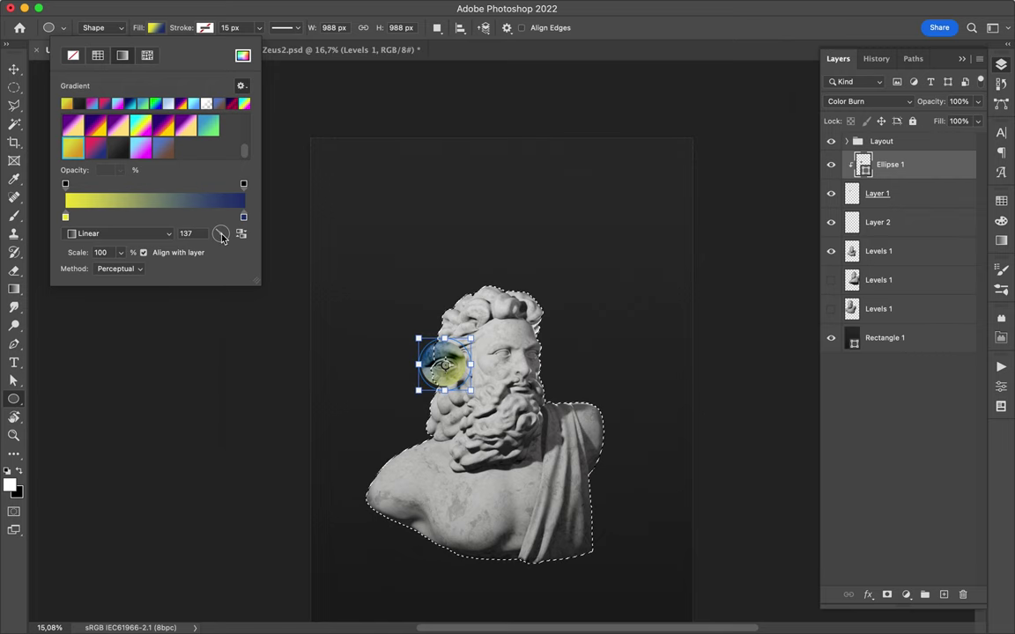
pyautogui.click(659, 435)
pyautogui.click(226, 203)
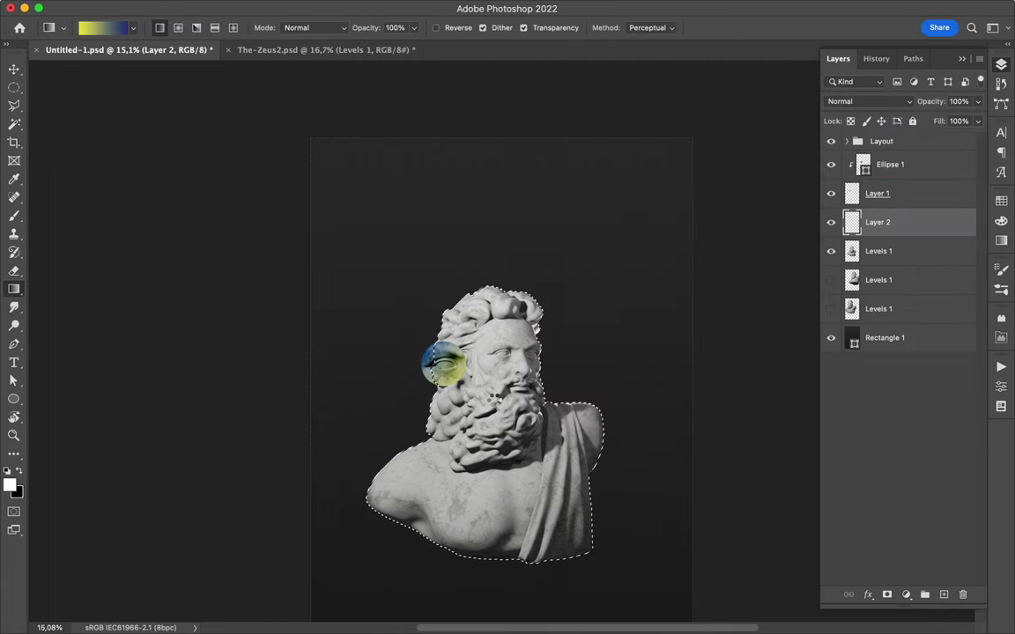
# Fill the bust selection on Layer 2 with a yellow-to-blue gradient placed below Levels 1
pyautogui.moveTo(454, 299)
pyautogui.mouseDown()
pyautogui.moveTo(490, 299)
pyautogui.moveTo(497, 553)
pyautogui.mouseUp()
pyautogui.hotkey('ctrl', '[')
pyautogui.press('m')
pyautogui.press('g')
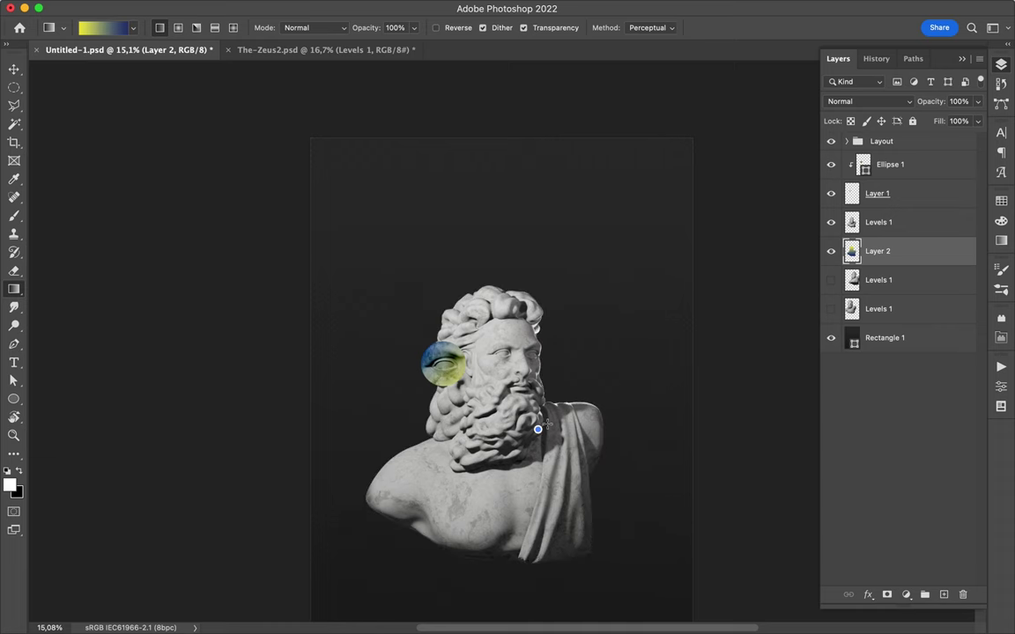
pyautogui.moveTo(520, 425); pyautogui.dragTo(538, 429)
# Offset the gradient silhouette to peek behind the bust, undoing a stray full-layer fill
pyautogui.press('v')
pyautogui.moveTo(552, 406); pyautogui.dragTo(557, 402)
pyautogui.press('g')
pyautogui.moveTo(94, 193); pyautogui.dragTo(85, 165)
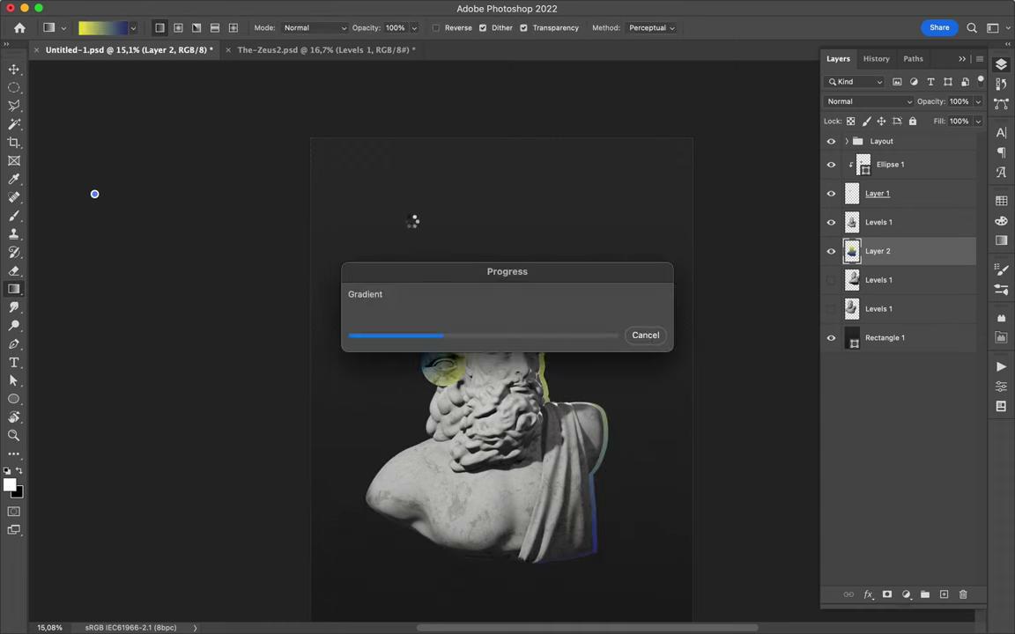
pyautogui.press('v')
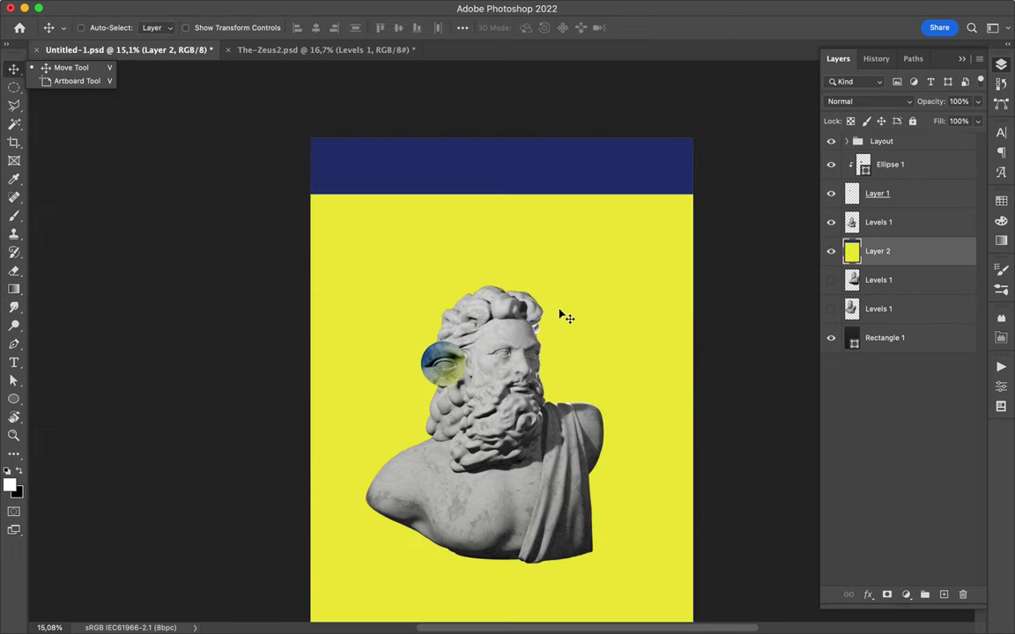
pyautogui.hotkey('ctrl', 'z')
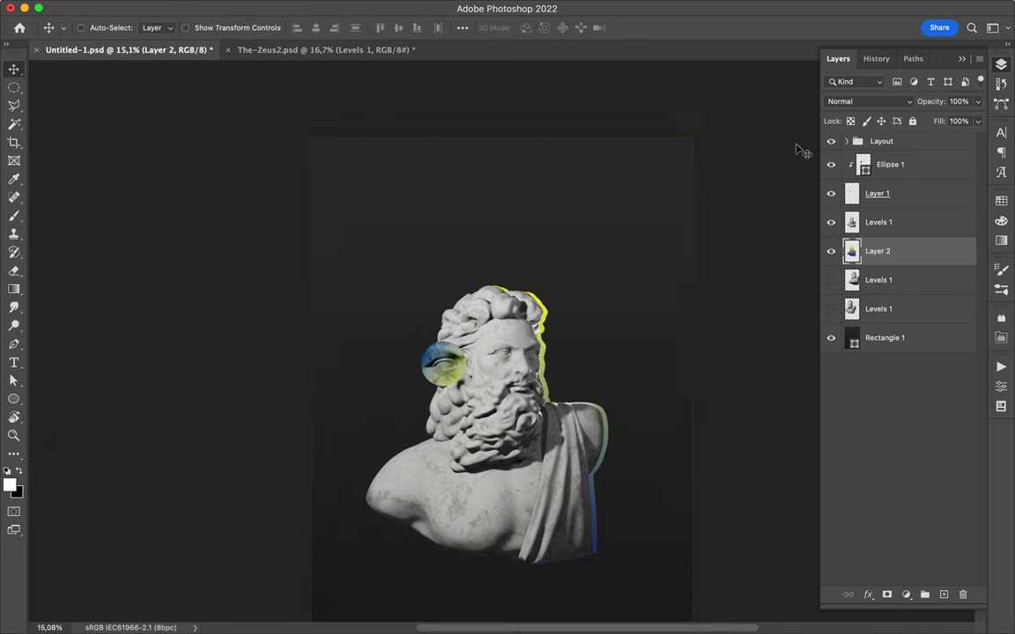
# Show and reposition the back bust, then turn a traced head path into a selection
pyautogui.click(830, 281)
pyautogui.moveTo(640, 295)
pyautogui.mouseDown()
pyautogui.moveTo(611, 274)
pyautogui.moveTo(667, 232)
pyautogui.moveTo(620, 226)
pyautogui.mouseUp()
pyautogui.click(7, 347)
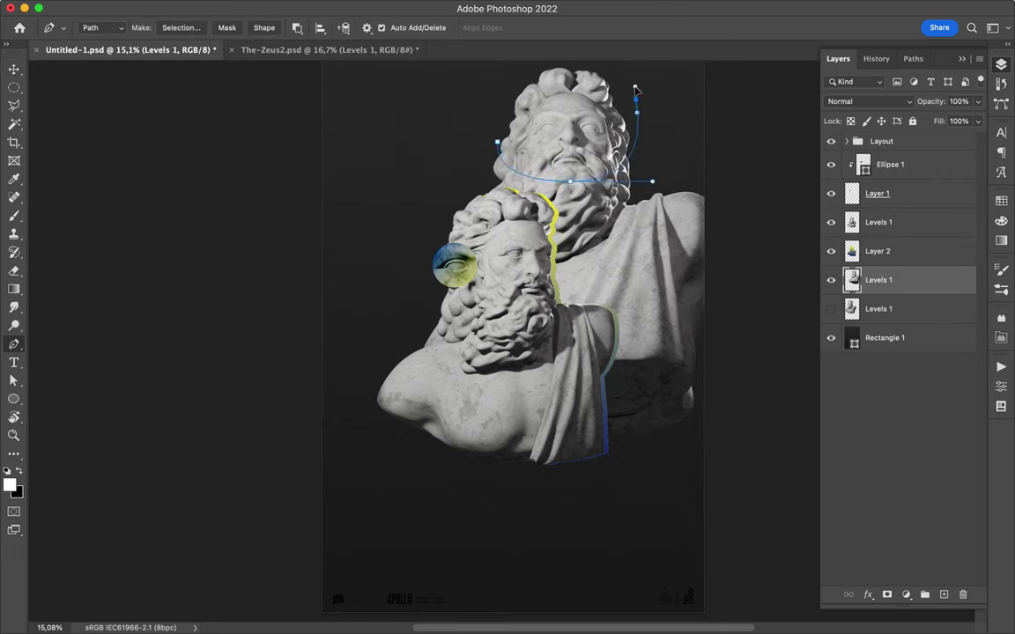
pyautogui.click(176, 27)
pyautogui.press('Return')
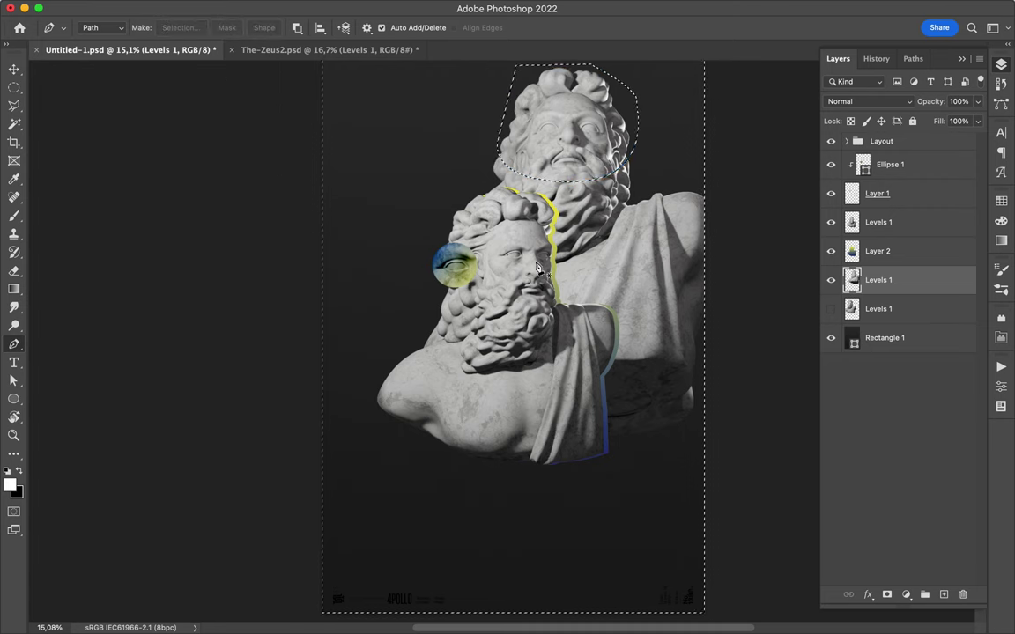
# Copy the head to Layer 3, shift it left and down, and add a new layer above
pyautogui.hotkey('ctrl', 'j')
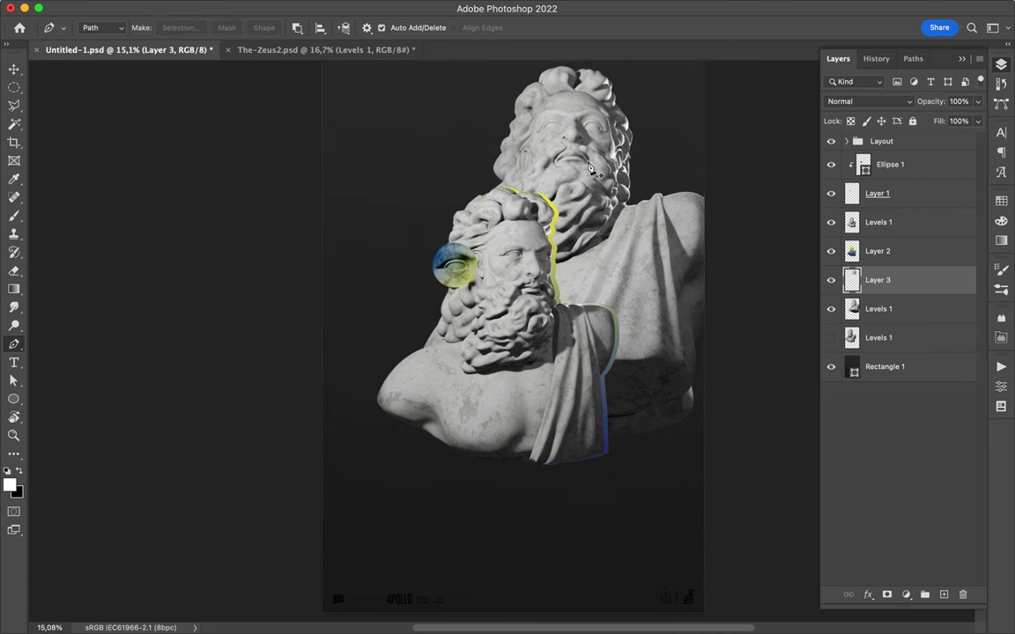
pyautogui.press('v')
pyautogui.moveTo(572, 141); pyautogui.dragTo(507, 178)
pyautogui.hotkey('ctrl', ']')
pyautogui.hotkey('ctrl', ']')
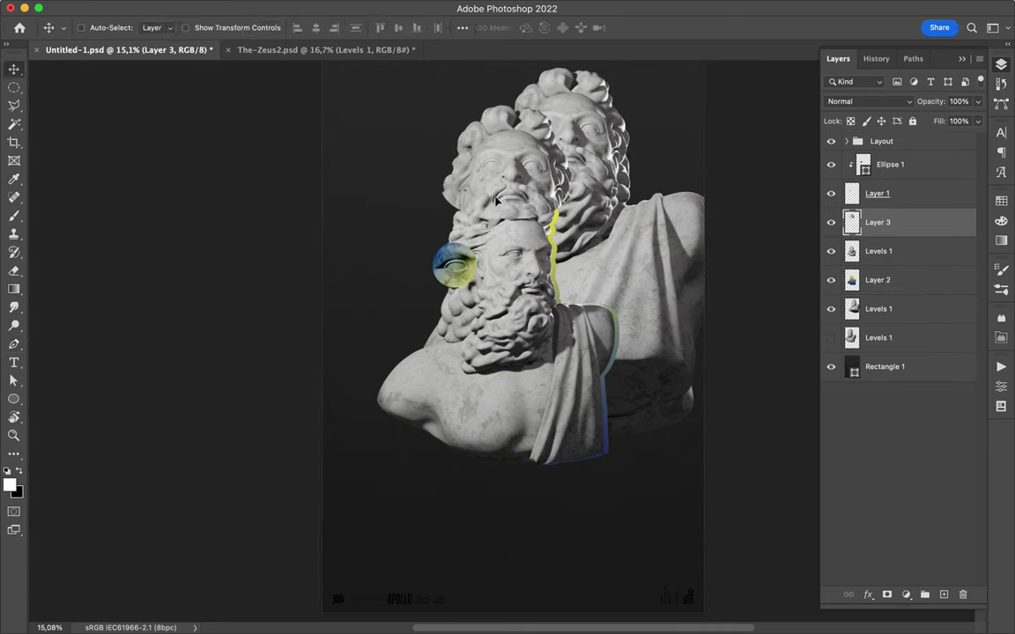
pyautogui.keyDown('ctrl'); pyautogui.click(852, 222); pyautogui.keyUp('ctrl')
pyautogui.click(881, 251)
pyautogui.hotkey('ctrl', 'shift', 'alt', 'n')
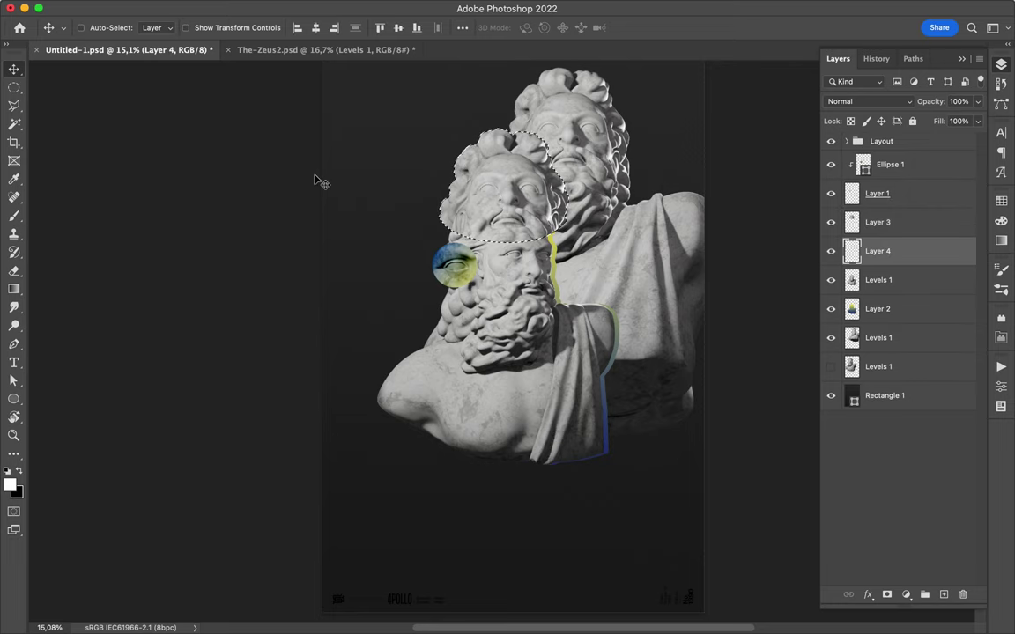
pyautogui.press('b')
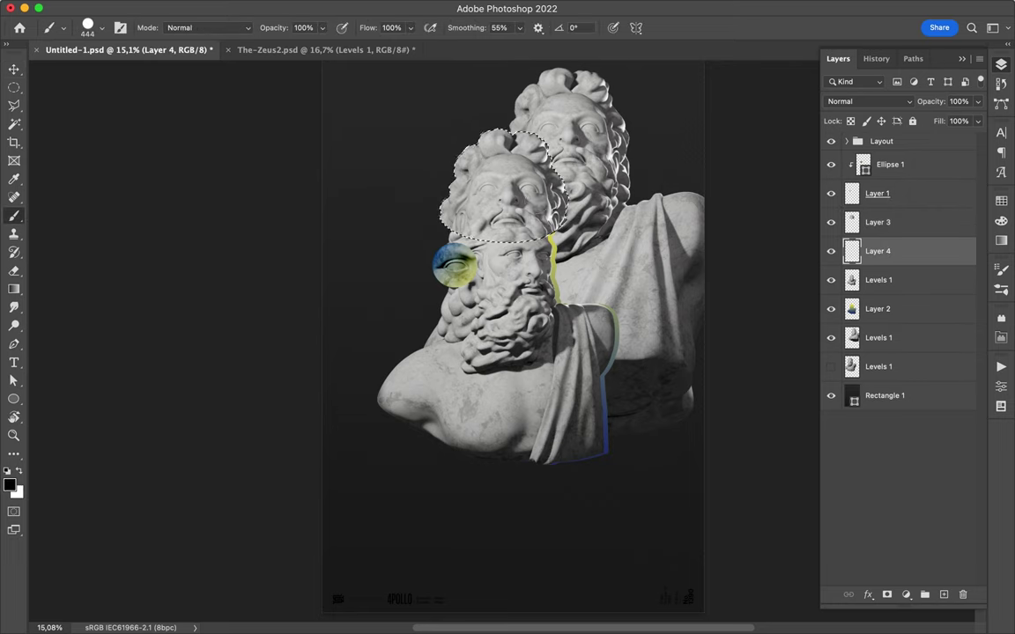
# Paint a 1400 px black shadow on Layer 4 and Gaussian blur it at 85,4 px
pyautogui.rightClick(542, 204)
pyautogui.write('1400')
pyautogui.press('Return')
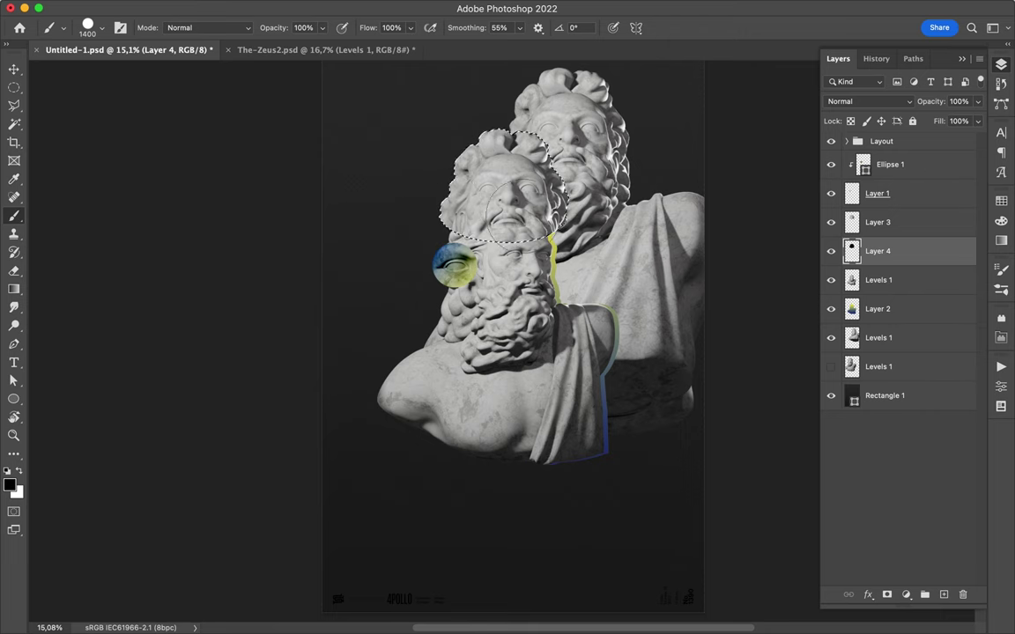
pyautogui.click(325, 9)
pyautogui.click(563, 238)
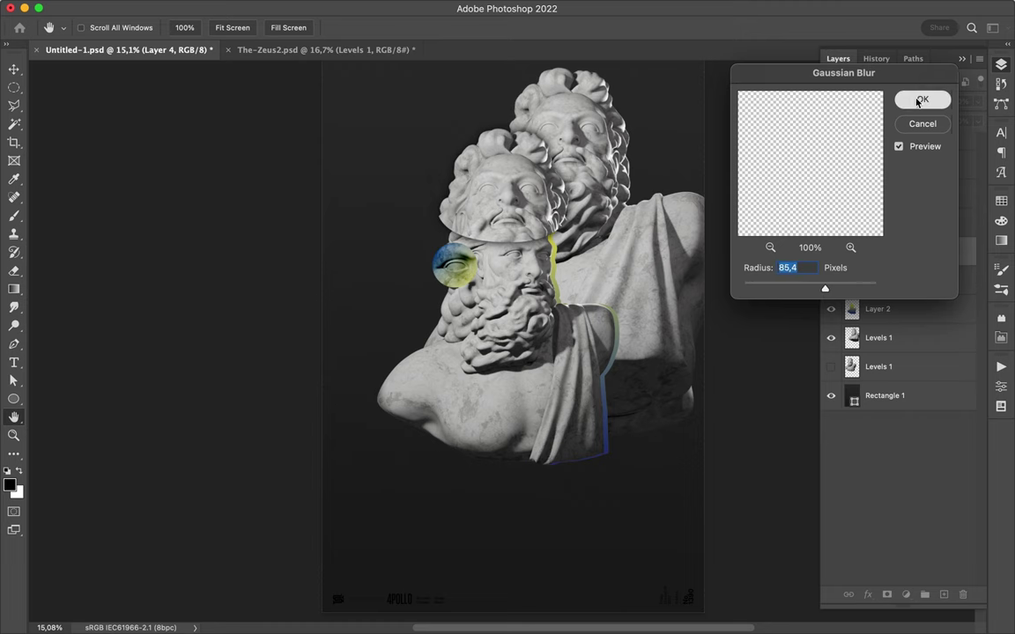
pyautogui.click(917, 102)
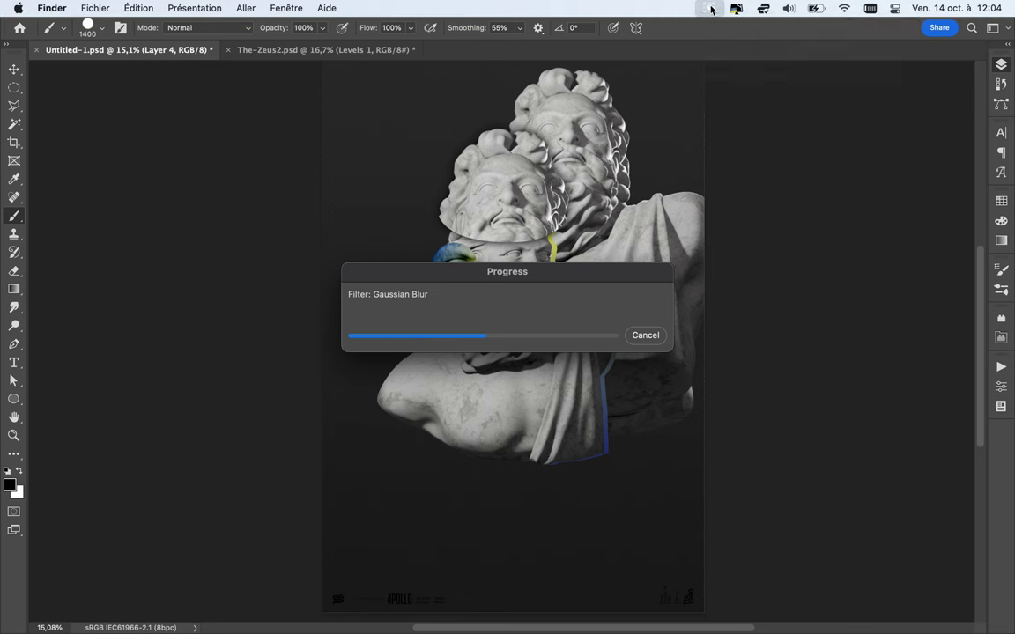
pyautogui.press('v')
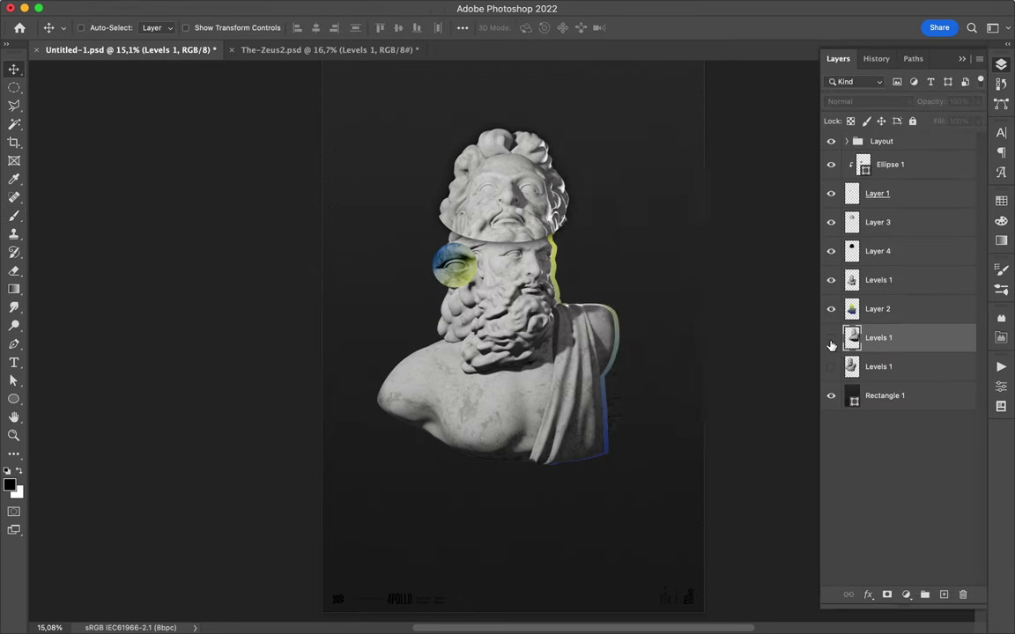
pyautogui.press('Return')
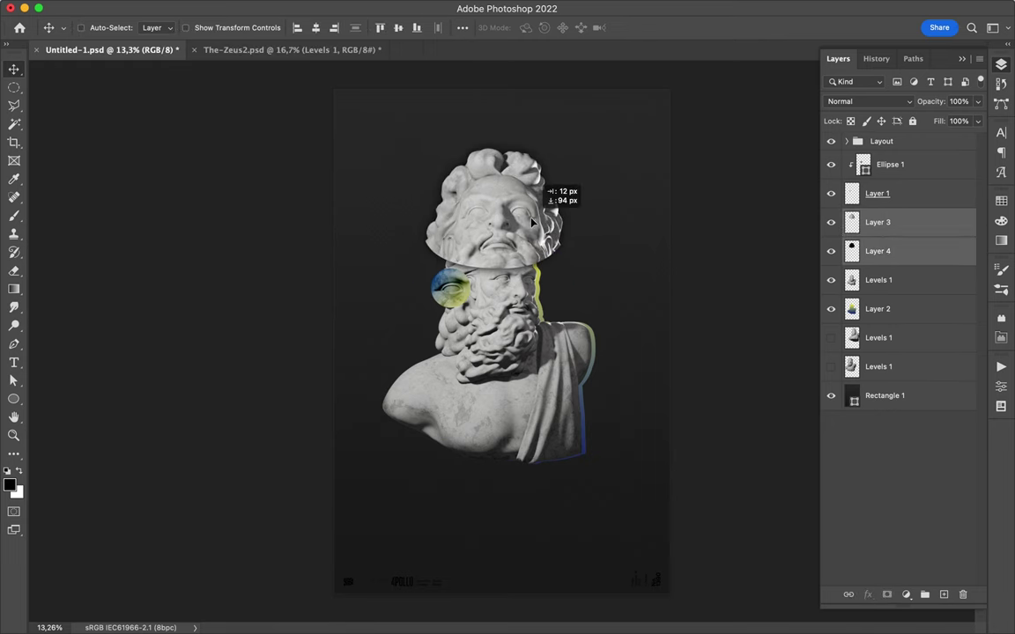
# Nudge the head slice, then draw a white rectangle and position it as a triangle on the chest
pyautogui.moveTo(493, 264)
pyautogui.mouseDown()
pyautogui.moveTo(384, 498)
pyautogui.moveTo(385, 447)
pyautogui.mouseUp()
pyautogui.press('p')
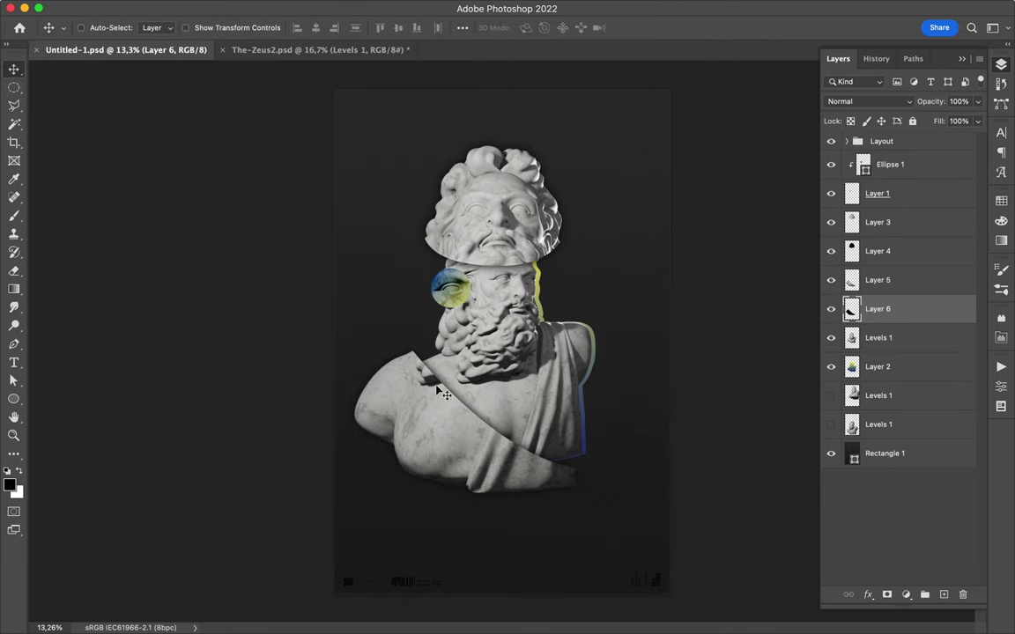
pyautogui.press('u')
pyautogui.click(156, 28)
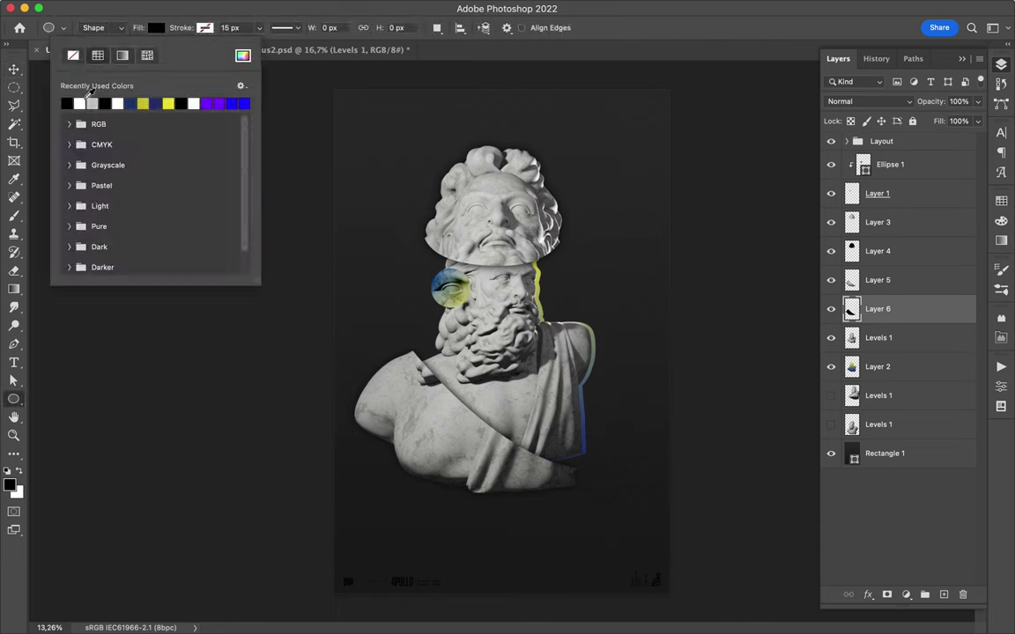
pyautogui.moveTo(389, 322); pyautogui.dragTo(490, 423)
pyautogui.press('v')
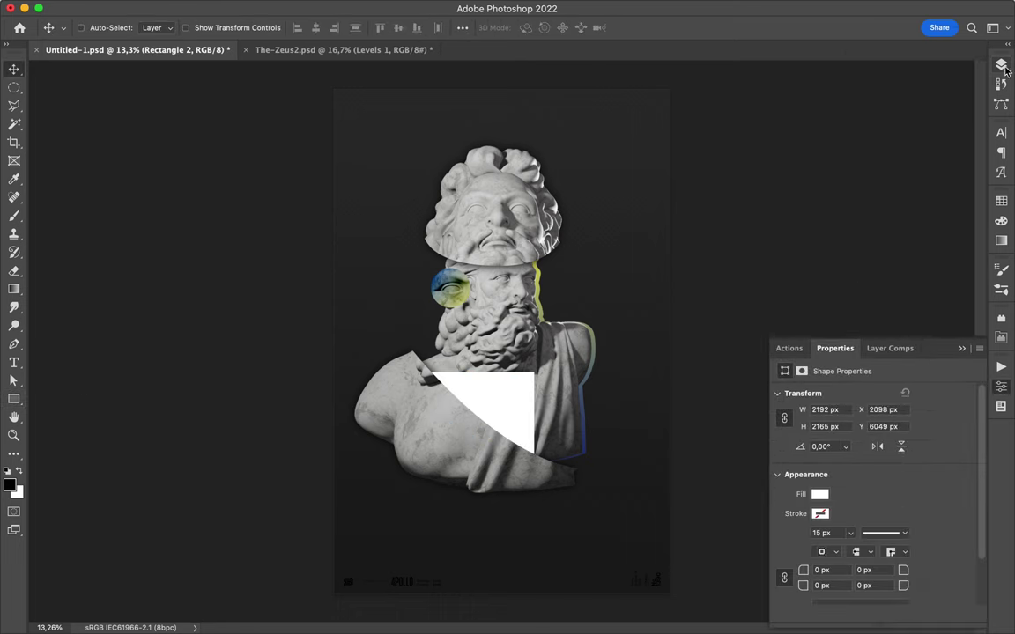
pyautogui.moveTo(546, 385); pyautogui.dragTo(482, 395)
pyautogui.keyDown('super'); pyautogui.click(455, 437); pyautogui.keyUp('super')
# Move the shoulder copy into place and pen a curl path for the triangle's curled corner
pyautogui.press('p')
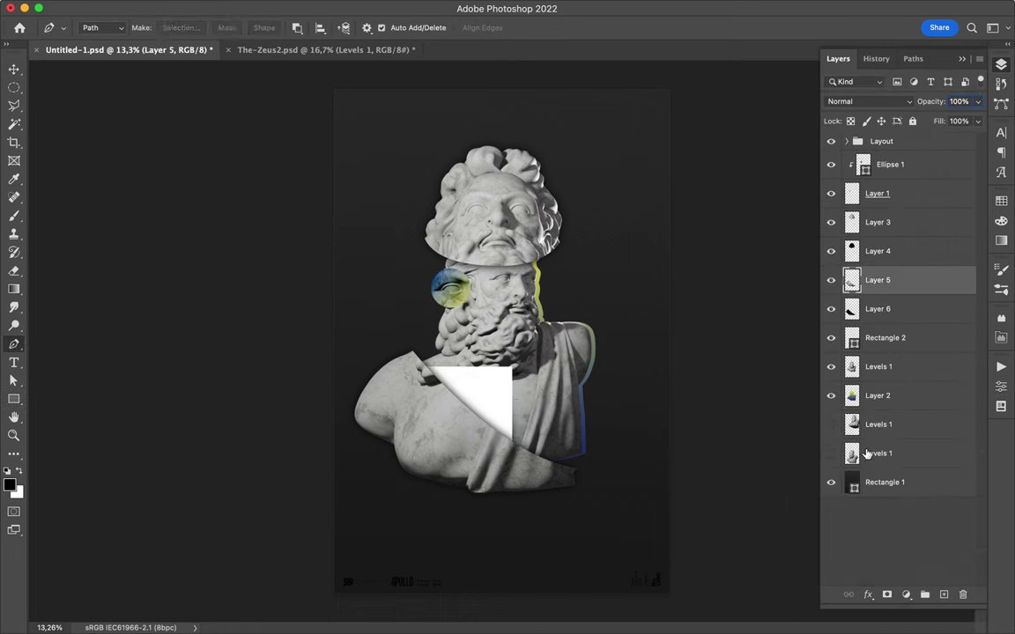
pyautogui.press('v')
pyautogui.moveTo(866, 453); pyautogui.dragTo(541, 443)
pyautogui.press('p')
pyautogui.click(463, 388)
pyautogui.click(432, 425)
pyautogui.click(473, 427)
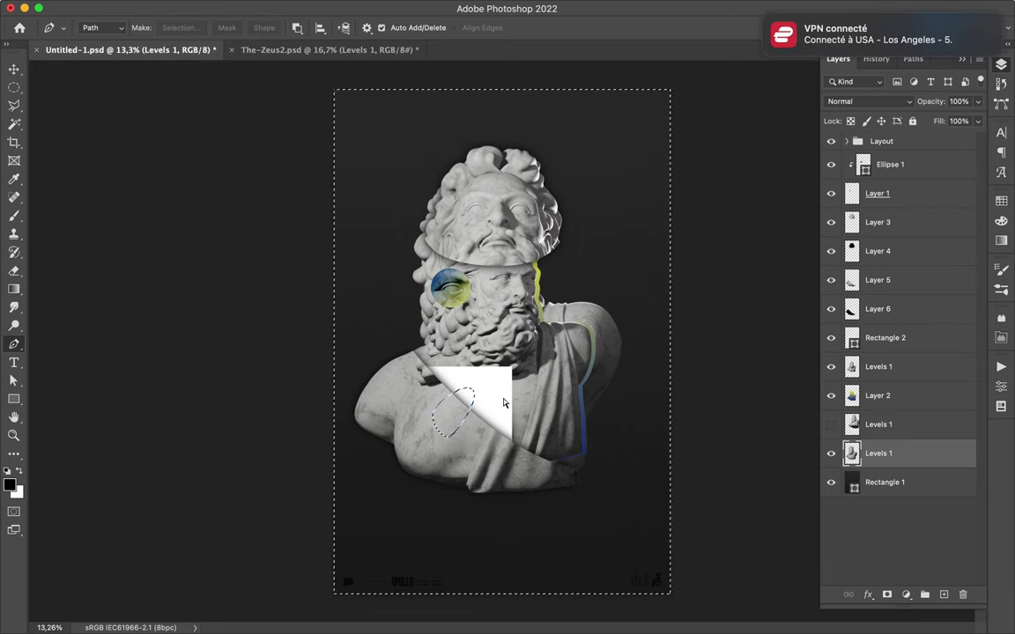
pyautogui.moveTo(876, 453); pyautogui.dragTo(853, 231)
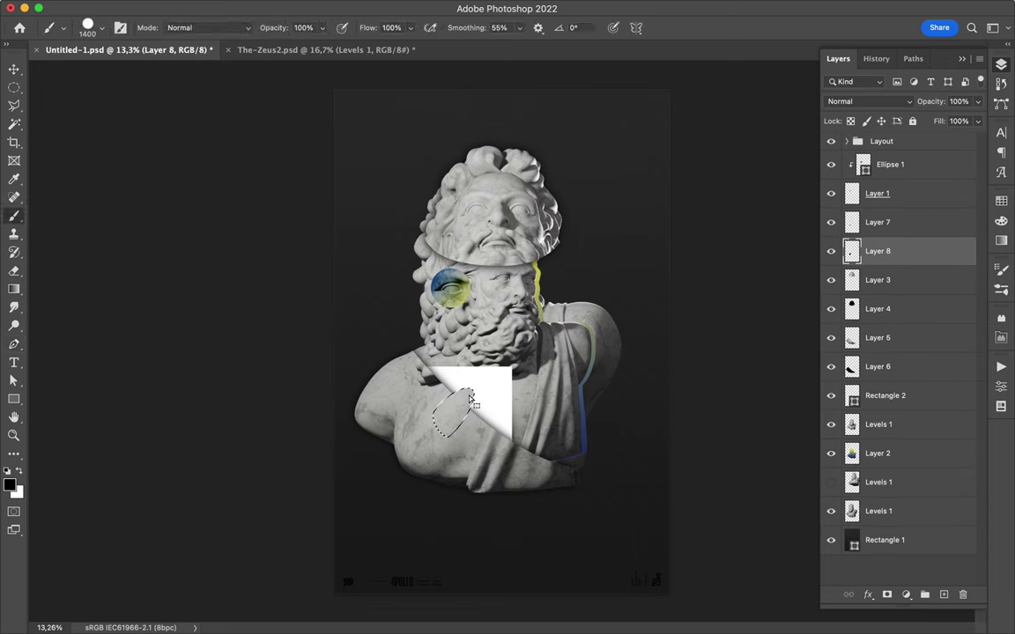
# Set the curl shadow layer to Multiply at 76% fill and soften it with the eraser
pyautogui.press('v')
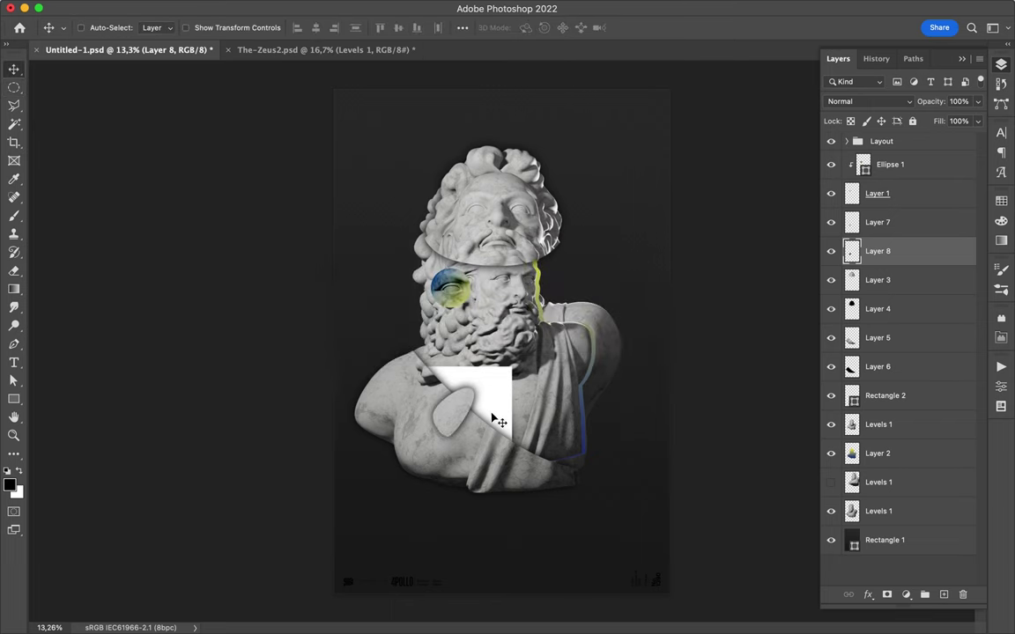
pyautogui.keyDown('ctrl'); pyautogui.keyDown('shift'); pyautogui.click(482, 398); pyautogui.keyUp('shift'); pyautogui.keyUp('ctrl')
pyautogui.hotkey('shift', 'alt', 'm')
pyautogui.click(977, 121)
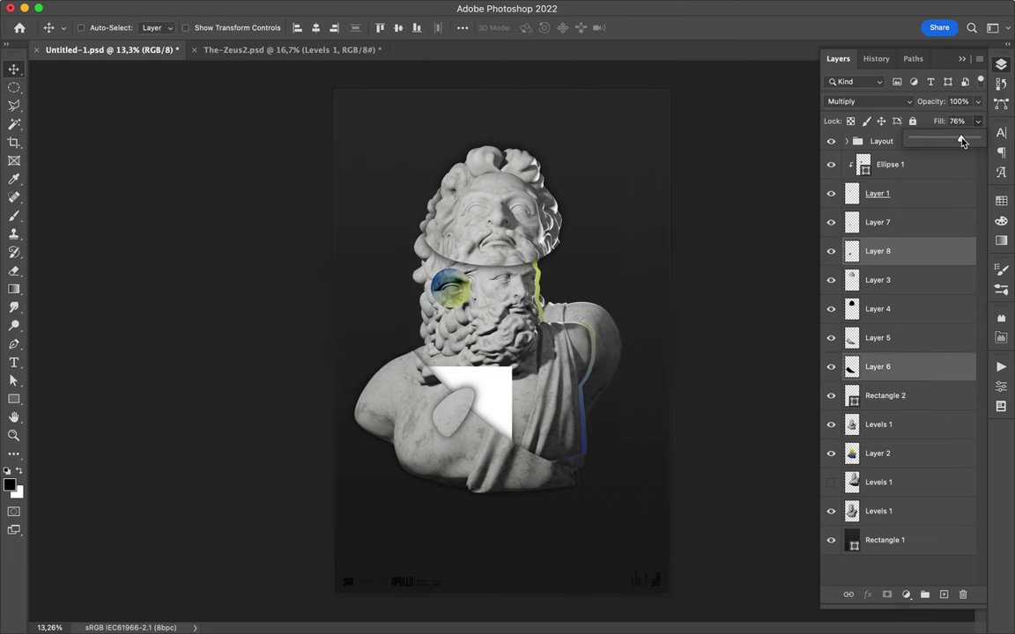
pyautogui.rightClick(909, 254)
pyautogui.click(908, 253)
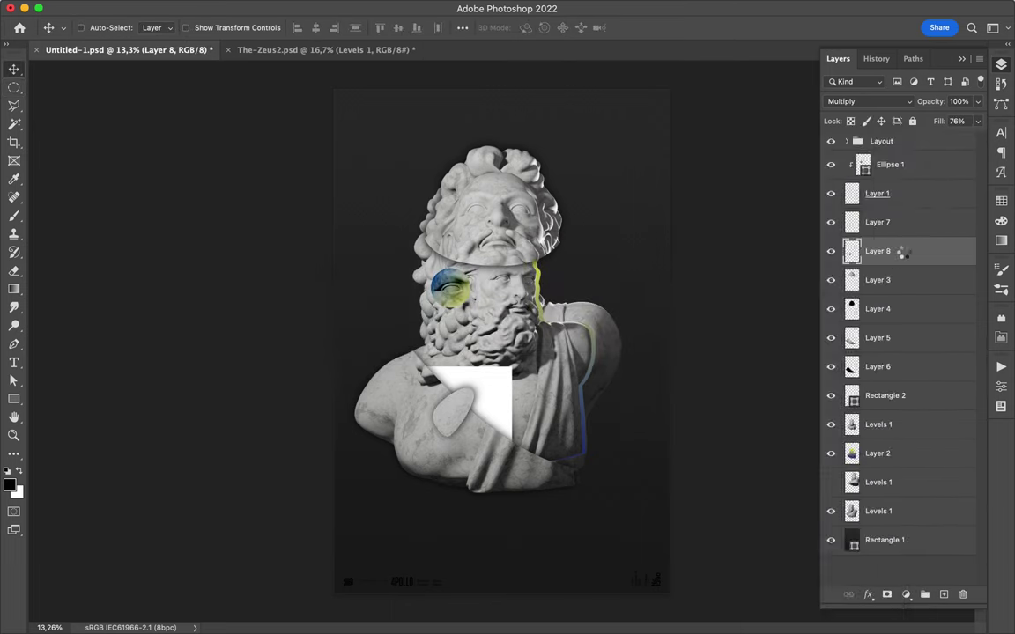
pyautogui.press('e')
pyautogui.hotkey('shift', '[')
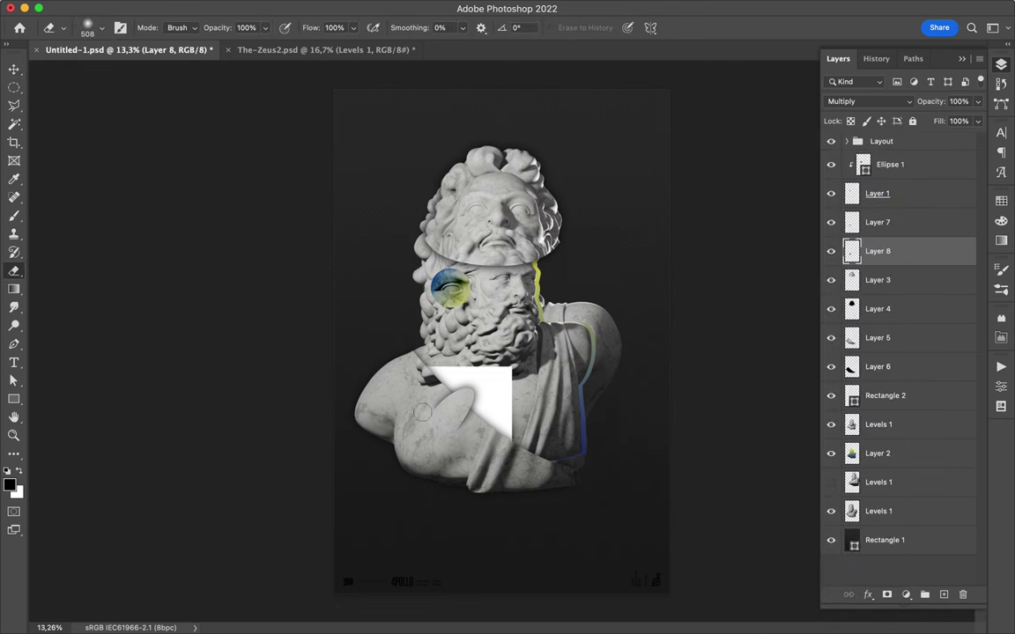
pyautogui.press('v')
# Cut the right-shoulder piece from Levels 1 onto a new layer and scale it to 120%
pyautogui.keyDown('ctrl'); pyautogui.click(443, 408); pyautogui.keyUp('ctrl')
pyautogui.press('p')
pyautogui.click(180, 28)
pyautogui.press('Return')
pyautogui.hotkey('ctrl', 'j')
pyautogui.hotkey('ctrl', 't')
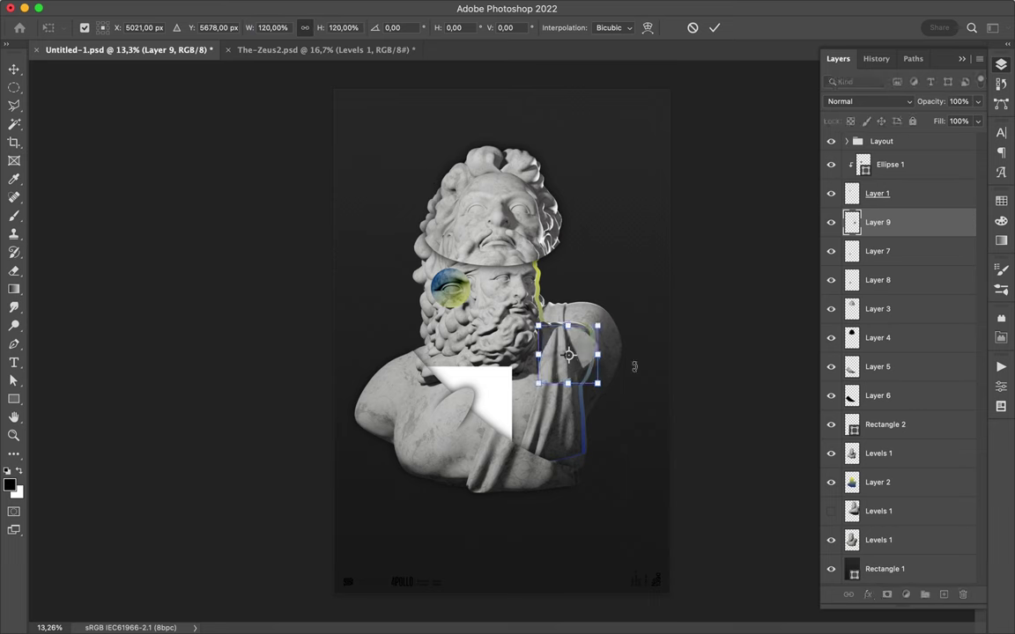
pyautogui.press('Return')
# Add a Multiply shadow layer beneath the enlarged piece at 78% fill
pyautogui.press('v')
pyautogui.hotkey('ctrl', 'shift', 'alt', 'n')
pyautogui.hotkey('ctrl', '[')
pyautogui.press('b')
pyautogui.press('v')
pyautogui.click(326, 7)
pyautogui.press('Escape')
pyautogui.hotkey('shift', 'alt', 'm')
pyautogui.moveTo(977, 120); pyautogui.dragTo(963, 145)
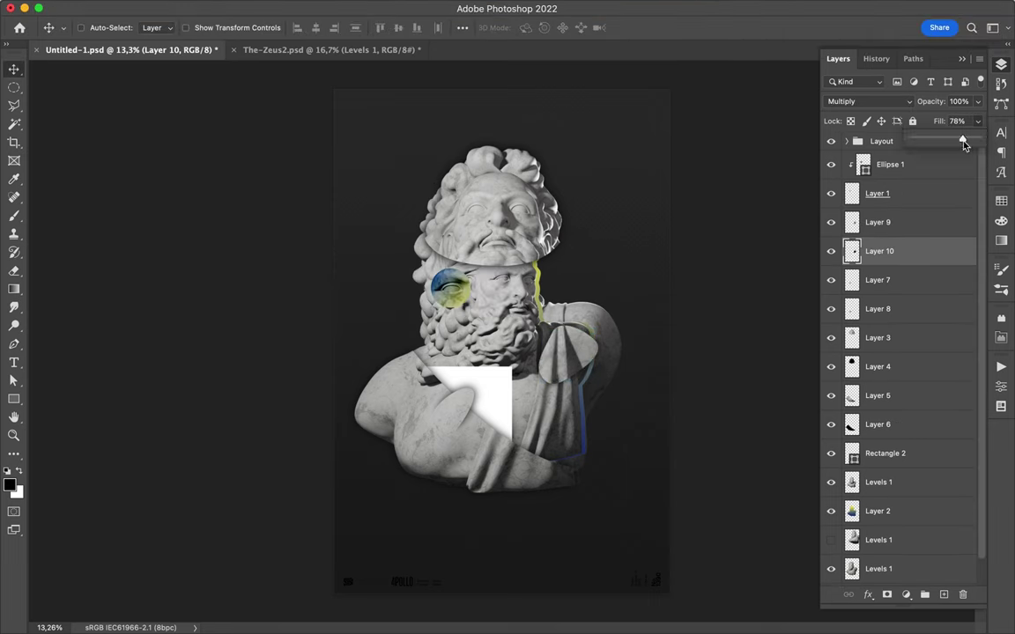
# Warp the enlarged shoulder piece on Layer 9 with Liquify
pyautogui.hotkey('alt', ']')
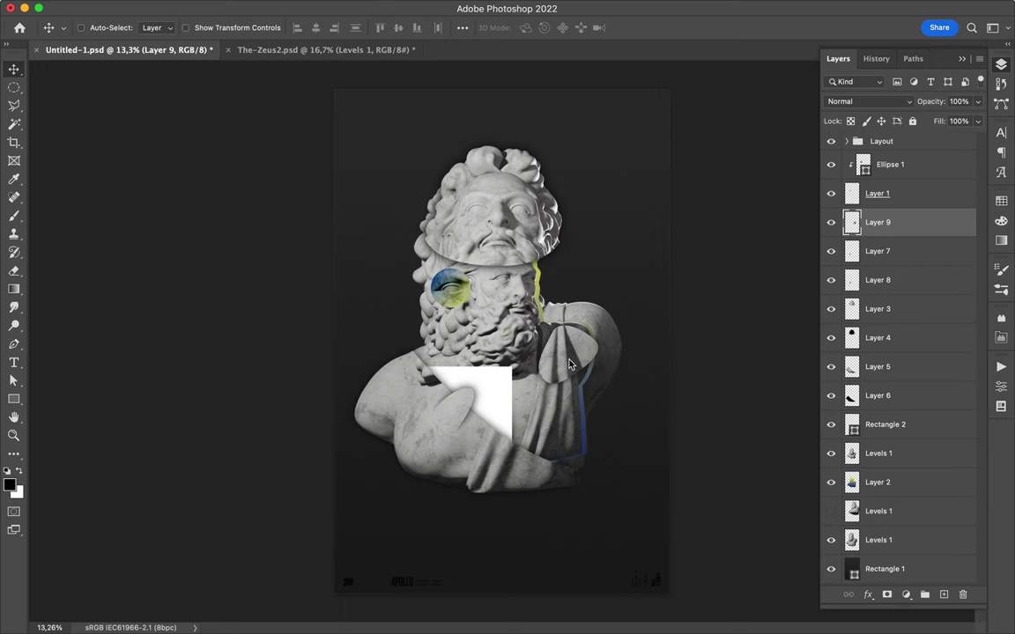
pyautogui.hotkey('ctrl', 'shift', 'x')
pyautogui.click(903, 592)
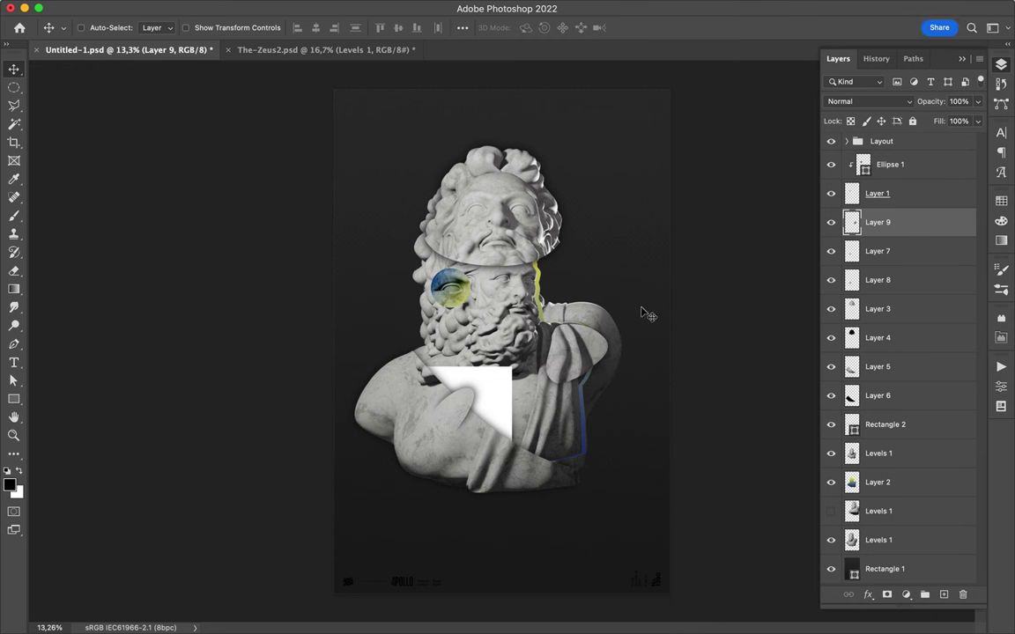
pyautogui.hotkey('shift', 'u')
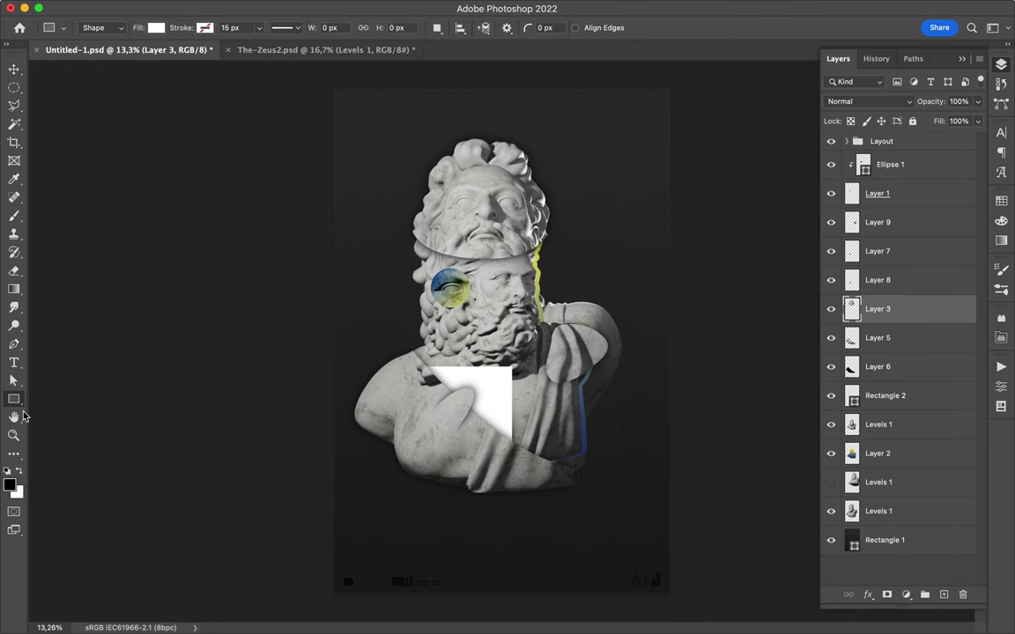
# Draw a white circle, enlarge it, and pull its top anchor down into a crescent
pyautogui.moveTo(426, 176)
pyautogui.mouseDown()
pyautogui.moveTo(491, 244)
pyautogui.moveTo(520, 242)
pyautogui.mouseUp()
pyautogui.hotkey('ctrl', 't')
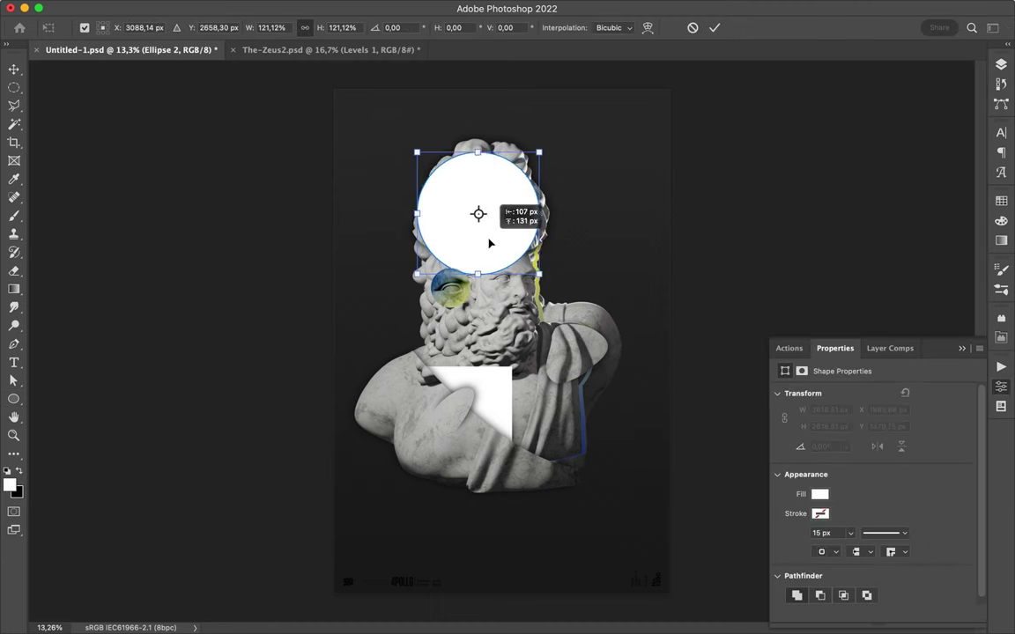
pyautogui.press('Return')
pyautogui.press('p')
pyautogui.press('a')
pyautogui.click(478, 141)
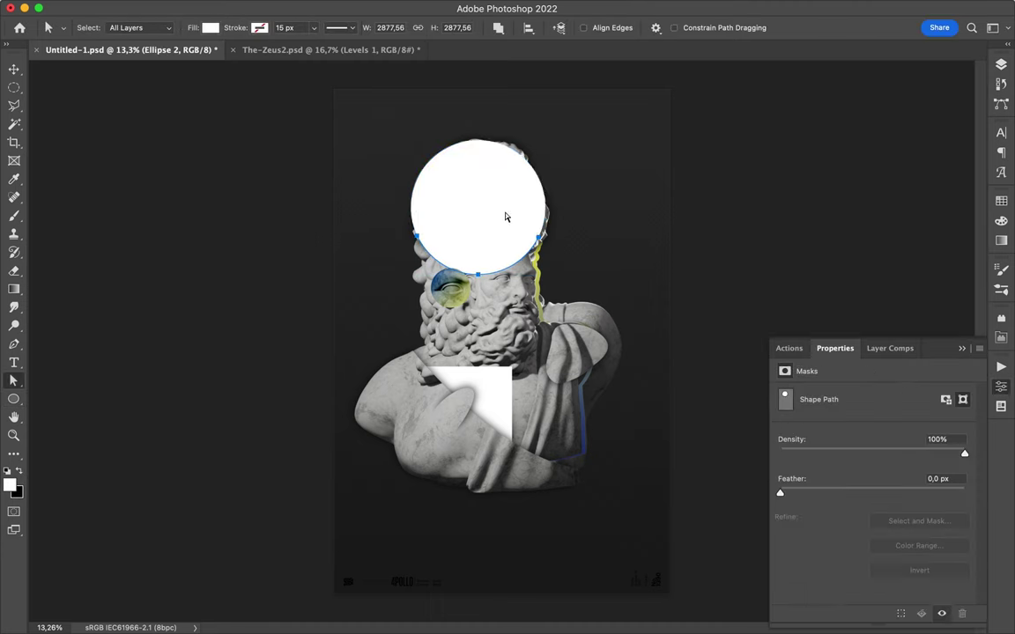
pyautogui.moveTo(478, 141); pyautogui.dragTo(479, 236)
pyautogui.click(1000, 64)
# Move the crescent up under the head slice, then begin a path on Layer 5's left shoulder
pyautogui.press('v')
pyautogui.scroll(3, 493, 256)
pyautogui.keyDown('shift'); pyautogui.click(483, 168); pyautogui.keyUp('shift')
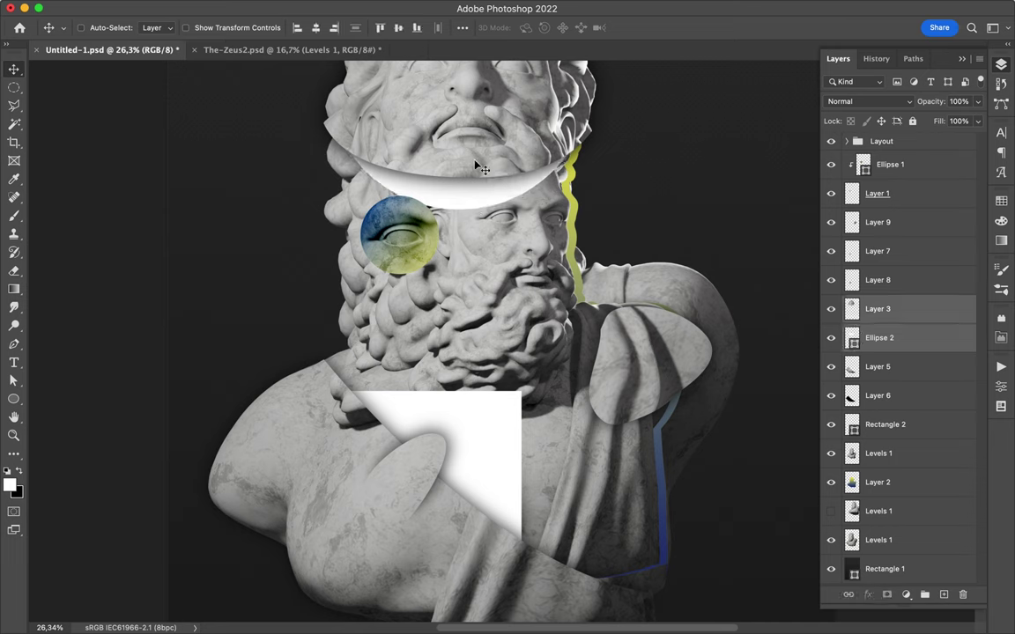
pyautogui.moveTo(479, 167); pyautogui.dragTo(478, 152)
pyautogui.scroll(-2, 476, 247)
pyautogui.keyDown('shift'); pyautogui.click(433, 181); pyautogui.keyUp('shift')
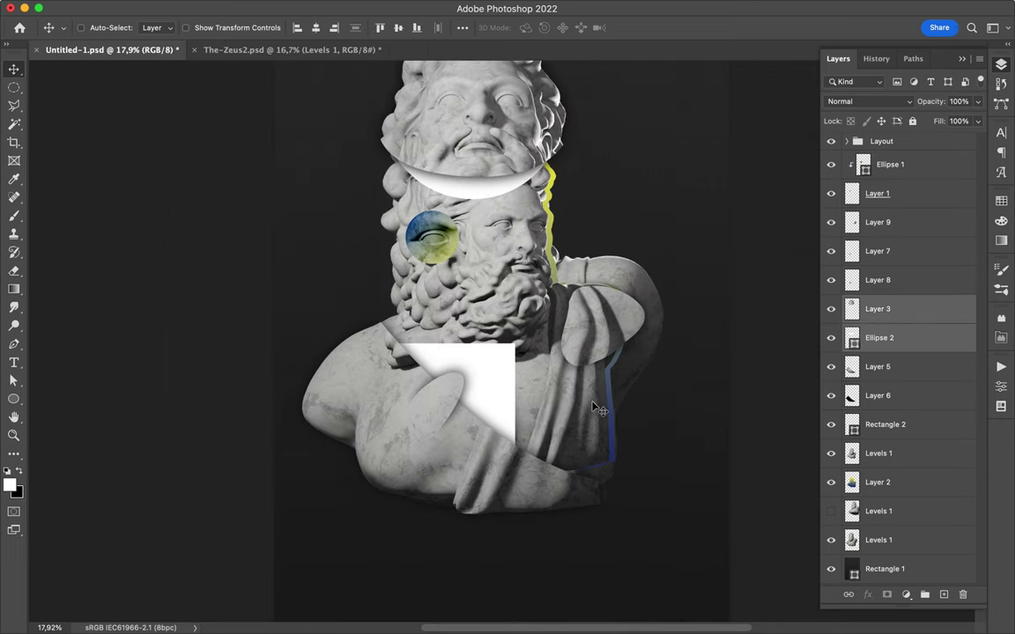
pyautogui.keyDown('ctrl'); pyautogui.click(373, 385); pyautogui.keyUp('ctrl')
pyautogui.press('p')
pyautogui.moveTo(359, 359); pyautogui.dragTo(370, 361)
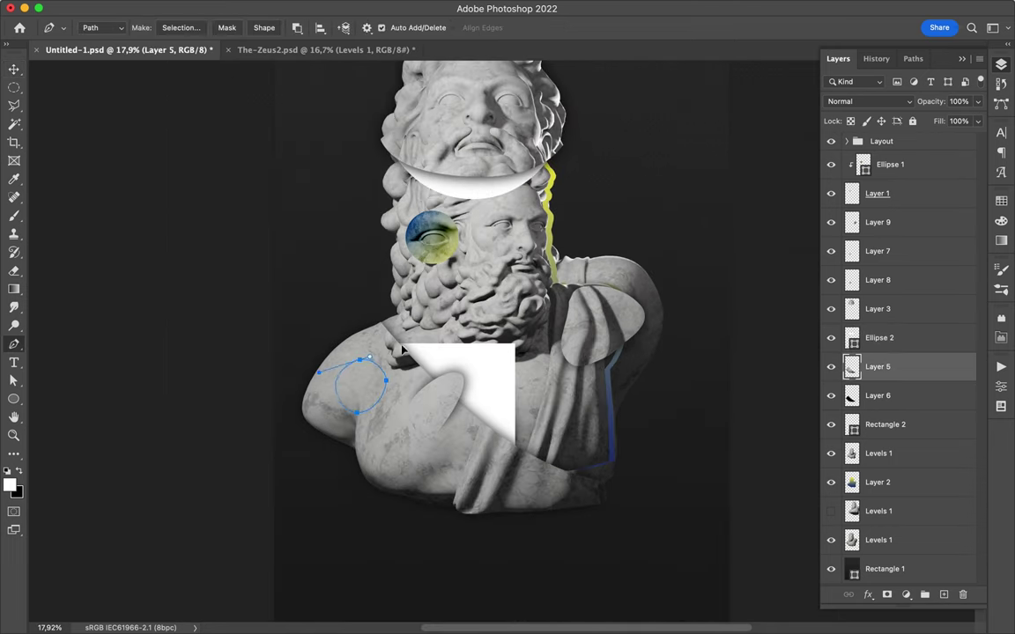
# Copy the shoulder piece to a new layer, Liquify it into a rounded blob, and Gaussian blur it
pyautogui.hotkey('ctrl', 'j')
pyautogui.click(340, 7)
pyautogui.click(362, 143)
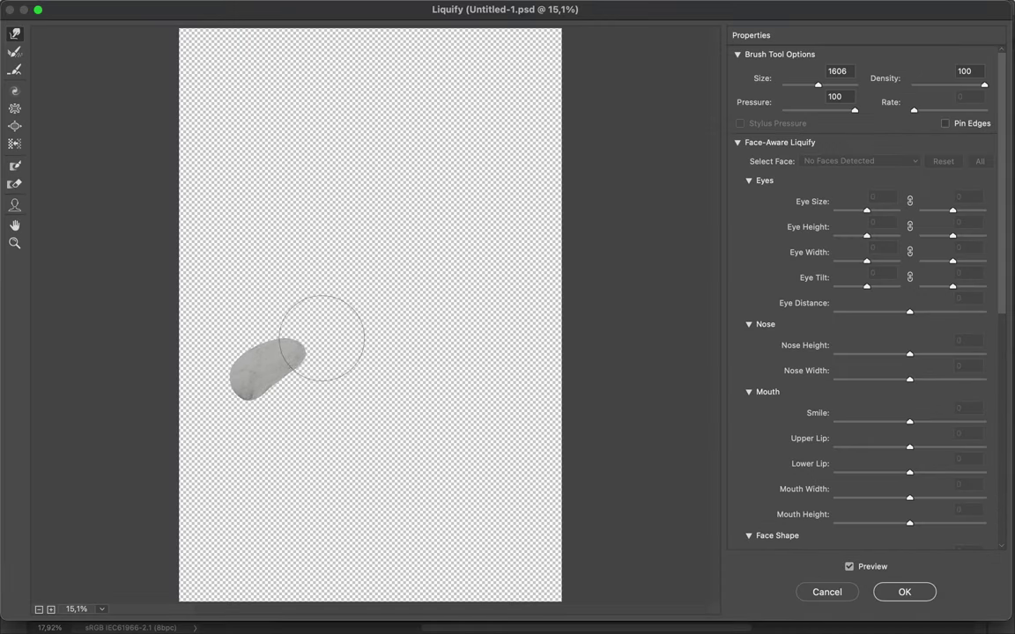
pyautogui.press('Return')
pyautogui.click(327, 8)
pyautogui.click(628, 204)
pyautogui.press('v')
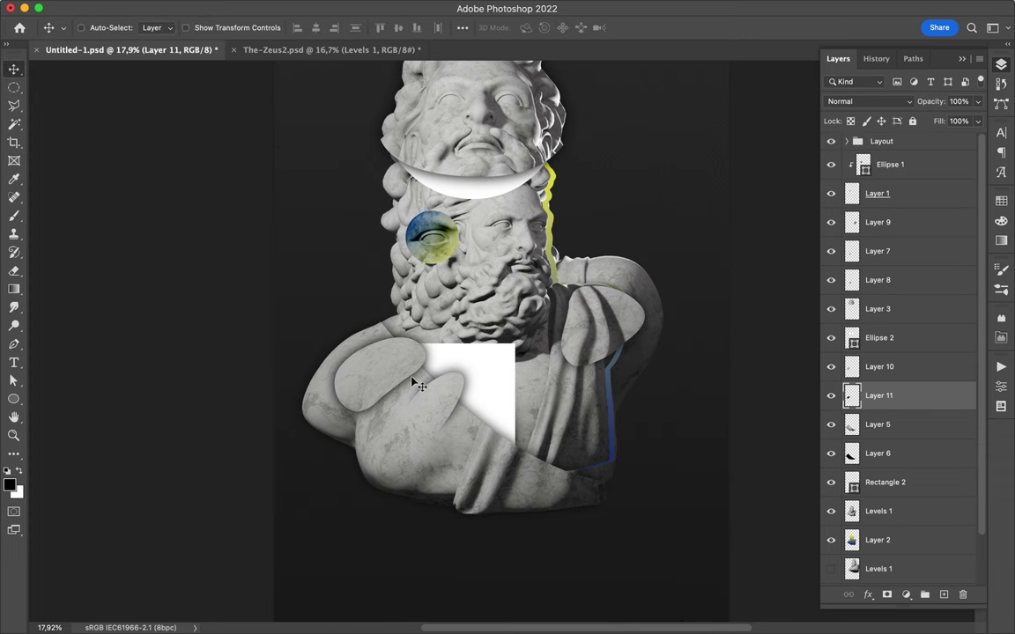
pyautogui.press('e')
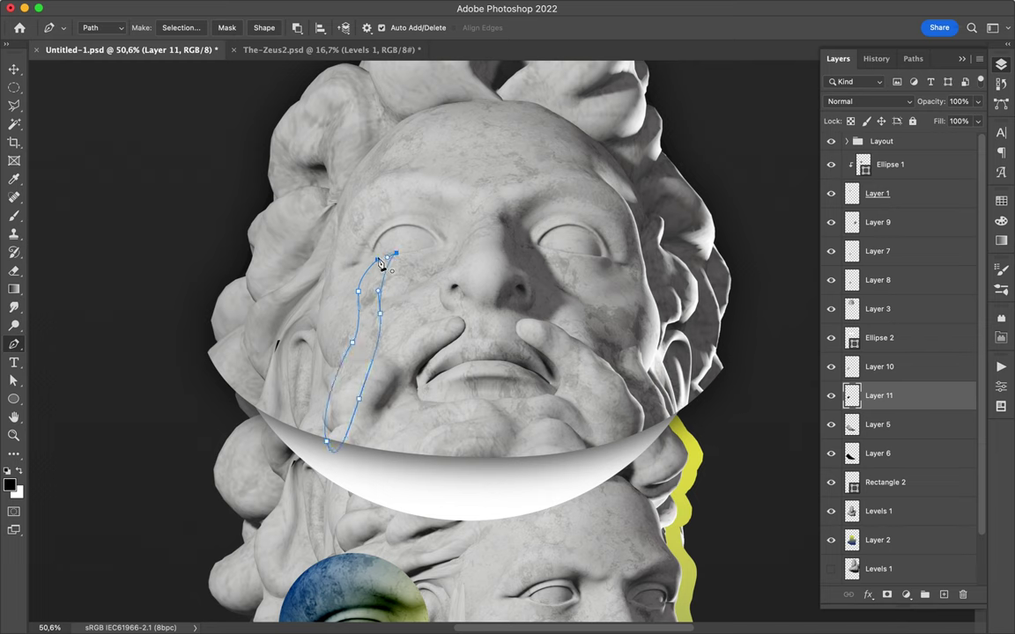
# Turn the tear path into a selection and copy that upper-head area to a new layer
pyautogui.hotkey('ctrl', 'Return')
pyautogui.press('v')
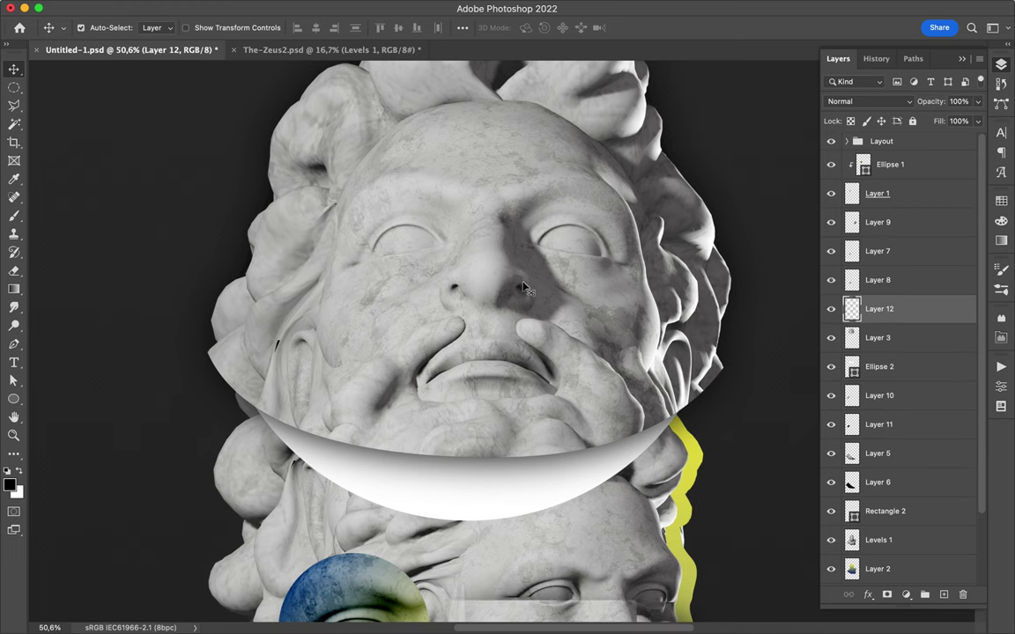
pyautogui.click(881, 310)
pyautogui.hotkey('ctrl', 'j')
pyautogui.scroll(-3, 673, 352)
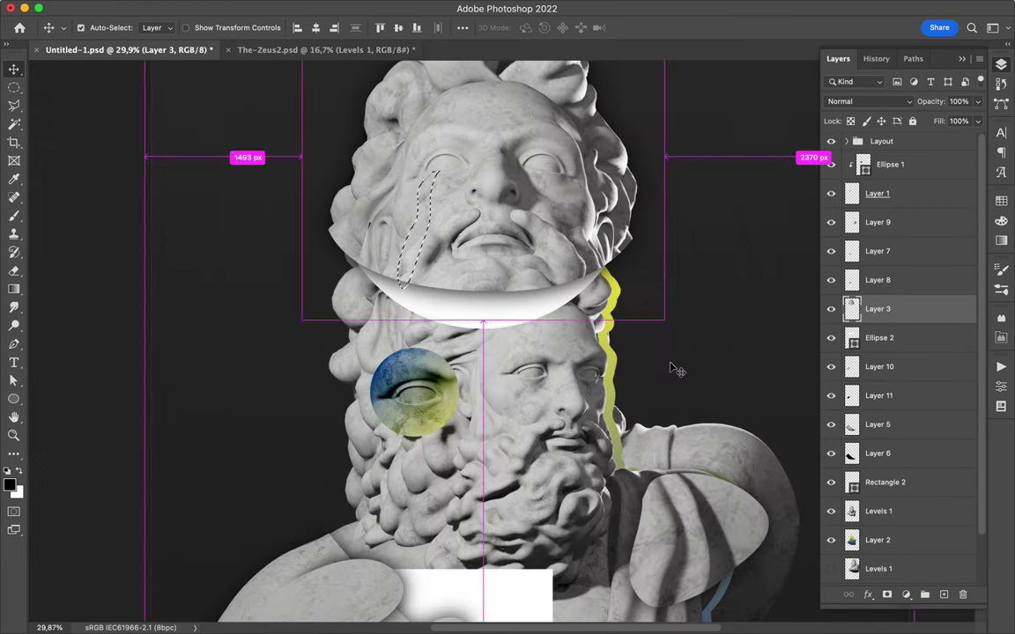
# Draw a blue-yellow gradient ellipse clipped to the tear layer, blended in Hard Light
pyautogui.press('u')
pyautogui.moveTo(414, 253); pyautogui.dragTo(510, 441)
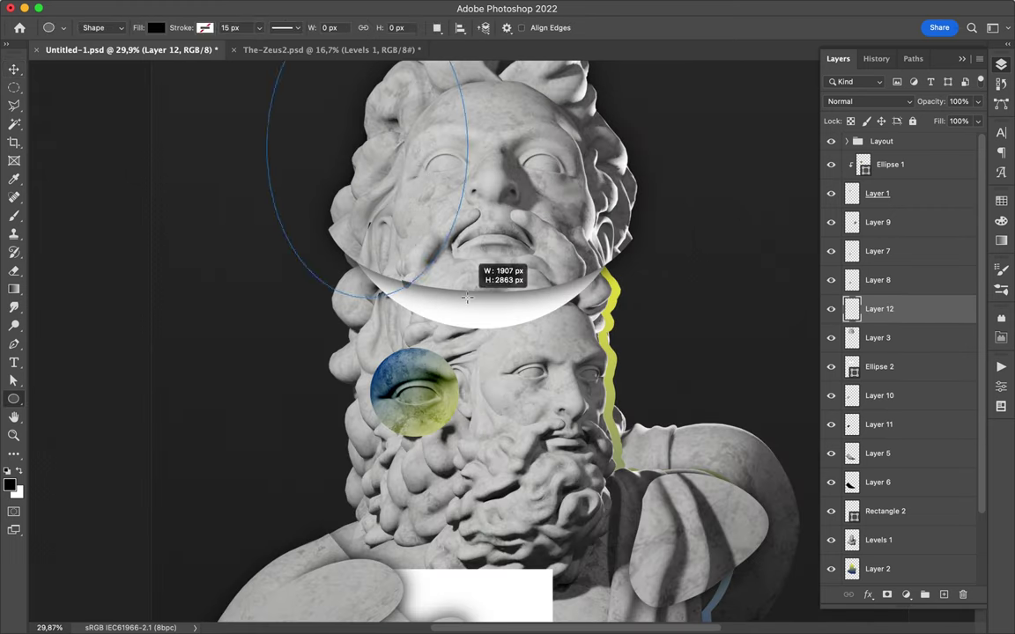
pyautogui.click(156, 27)
pyautogui.click(121, 49)
pyautogui.hotkey('ctrl', 'alt', 'g')
pyautogui.press('m')
pyautogui.press('v')
pyautogui.click(867, 101)
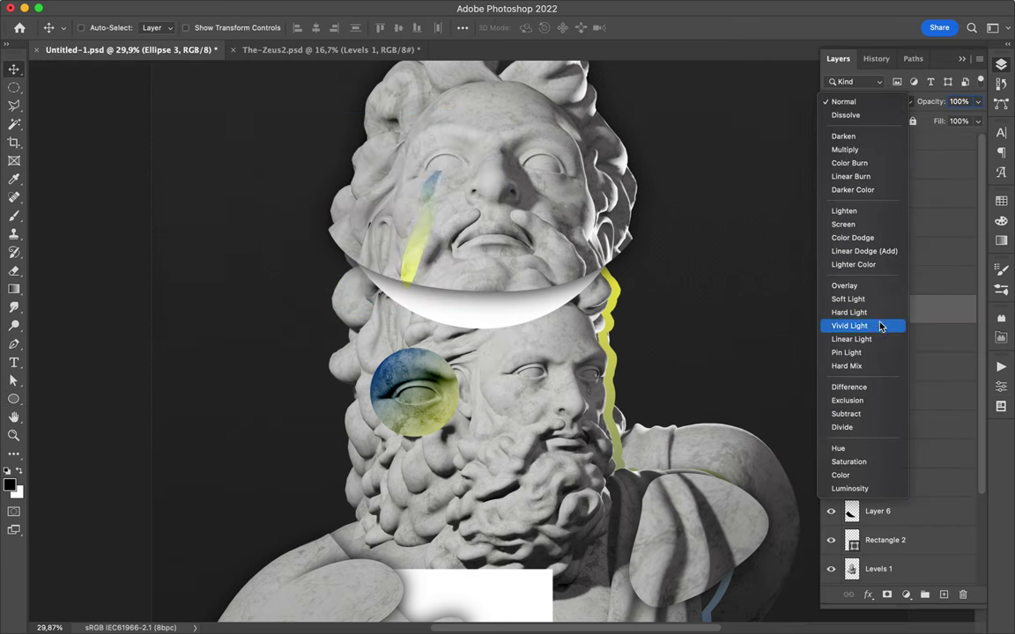
pyautogui.click(876, 312)
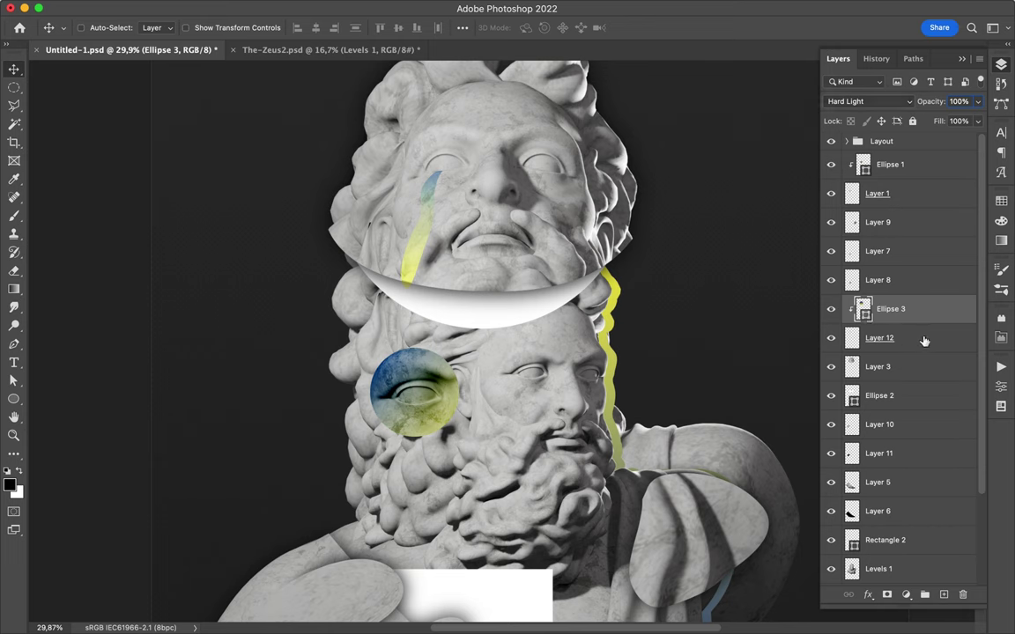
# Merge the gradient into the tear layer and duplicate it as a Color Burn copy
pyautogui.hotkey('ctrl', 'e')
pyautogui.hotkey('ctrl', 'j')
pyautogui.click(868, 101)
pyautogui.click(859, 163)
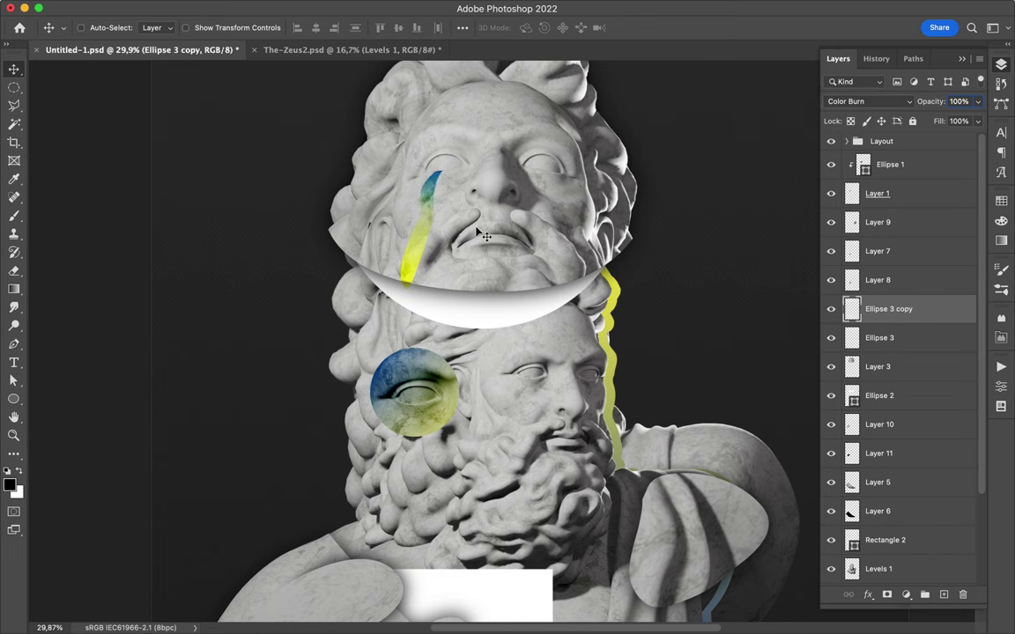
# Invert the selection and erase the gradient overflow outside the tear shape
pyautogui.hotkey('ctrl', 'shift', 'i')
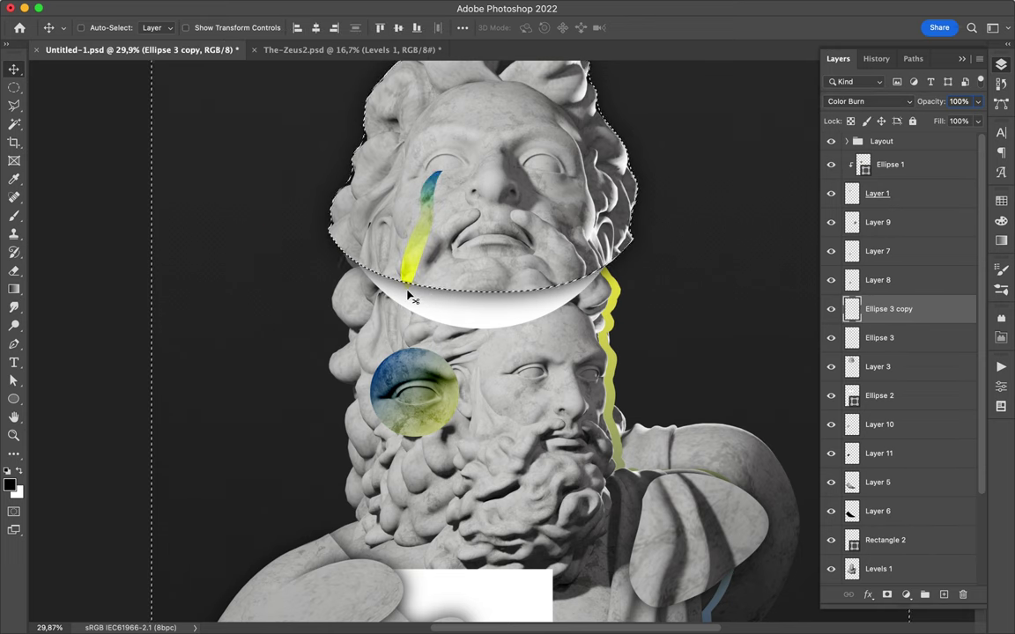
pyautogui.press('e')
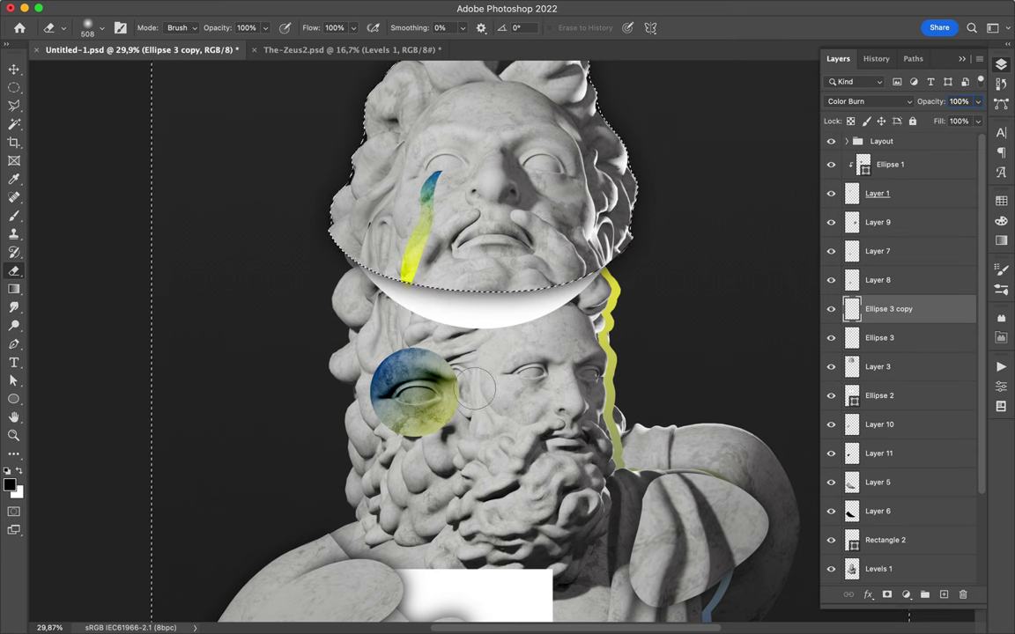
pyautogui.press('m')
pyautogui.scroll(2, 471, 199)
pyautogui.scroll(4, 471, 199)
pyautogui.scroll(4, 471, 199)
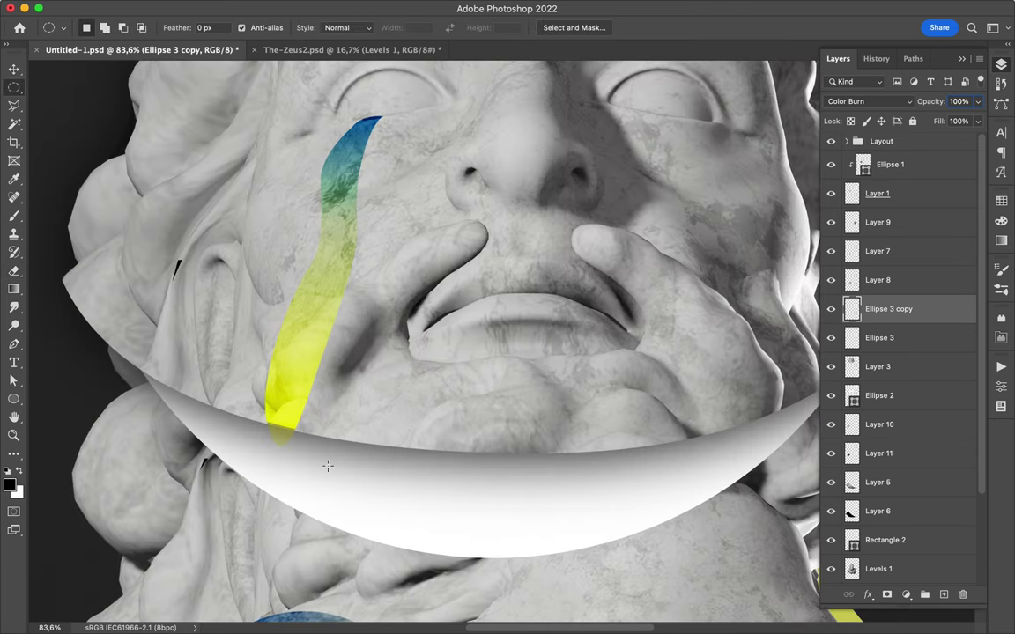
# With Clone Stamp active, add a blank layer above Ellipse 3 copy, then select Levels 1
pyautogui.click(14, 232)
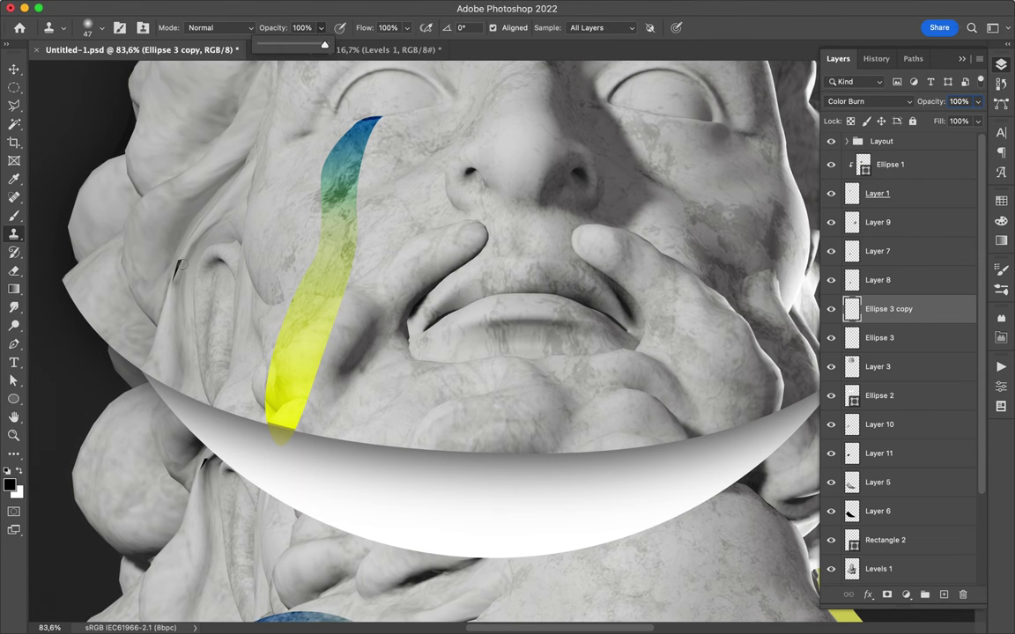
pyautogui.click(942, 596)
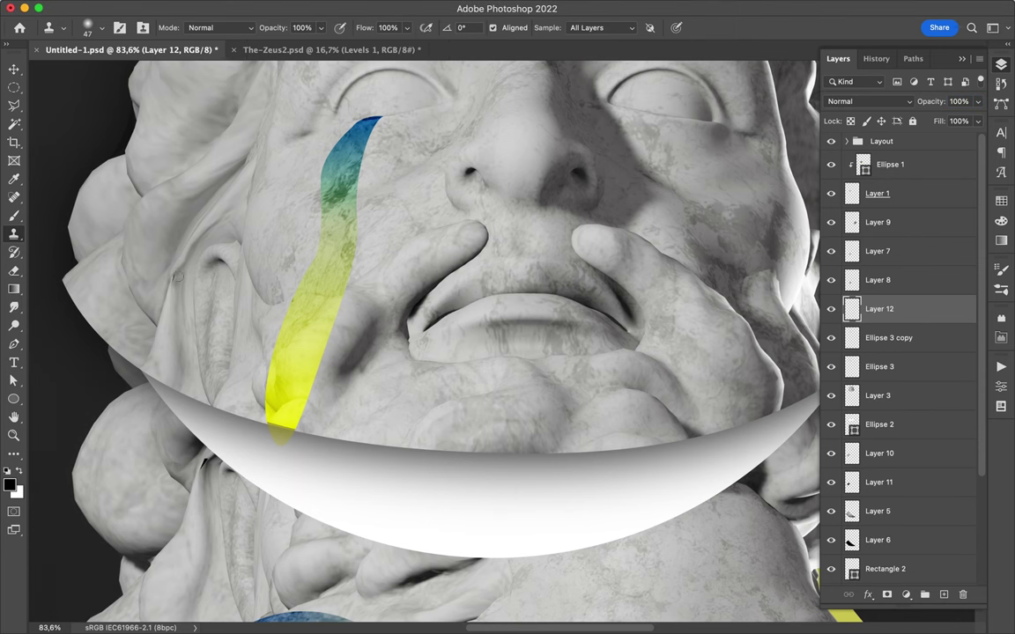
pyautogui.keyDown('super'); pyautogui.click(201, 480); pyautogui.keyUp('super')
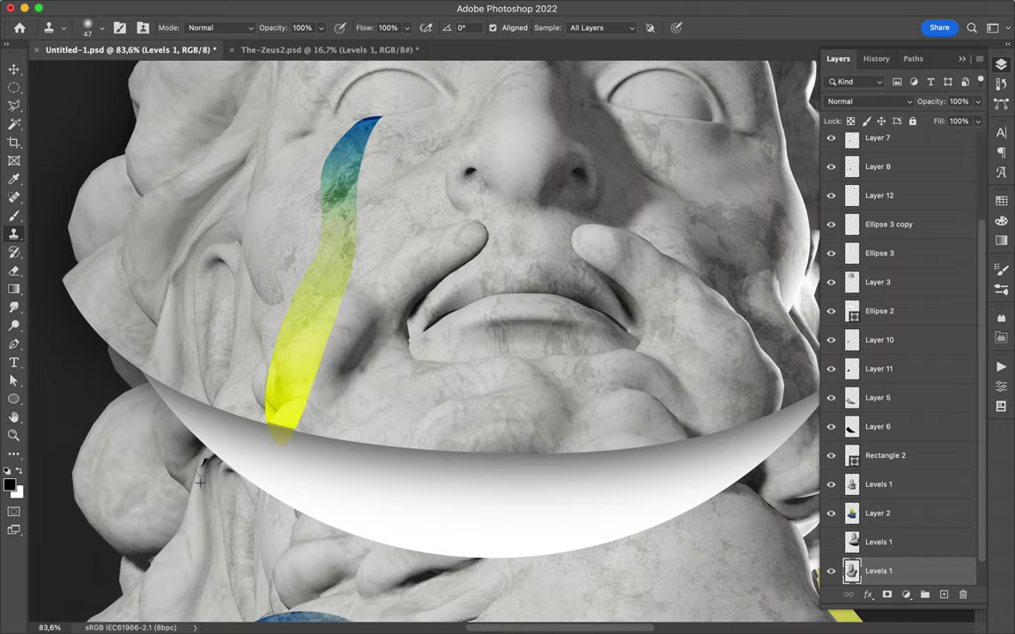
pyautogui.press('v')
pyautogui.press('super+0')
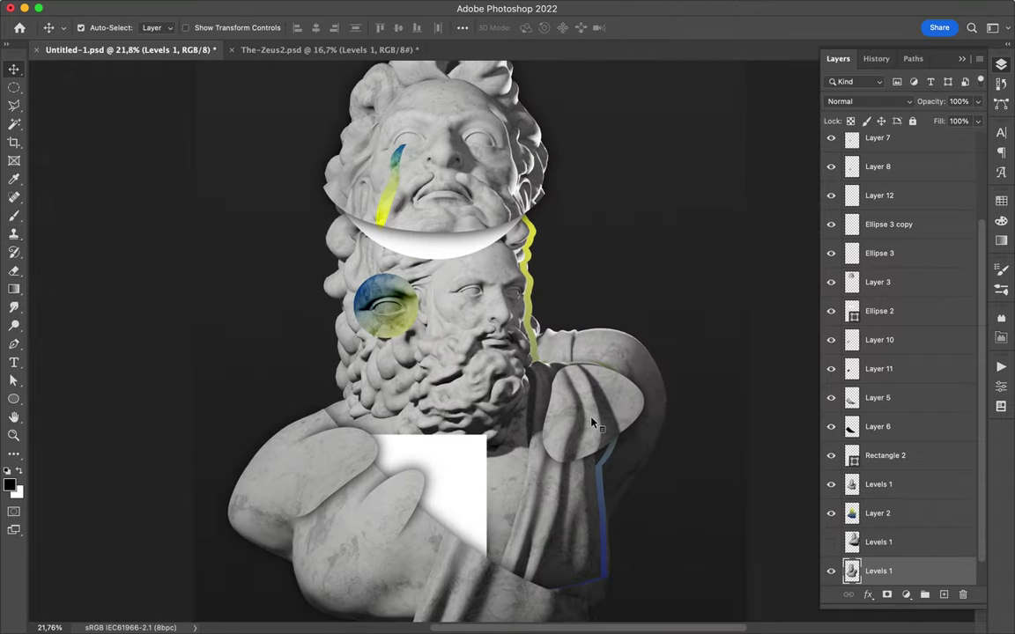
# Duplicate the Layer 9 statue slice and place the copy behind the other slices
pyautogui.click(579, 457)
pyautogui.moveTo(579, 457); pyautogui.dragTo(551, 338)
pyautogui.moveTo(881, 147)
pyautogui.mouseDown()
pyautogui.moveTo(907, 466)
pyautogui.moveTo(895, 539)
pyautogui.mouseUp()
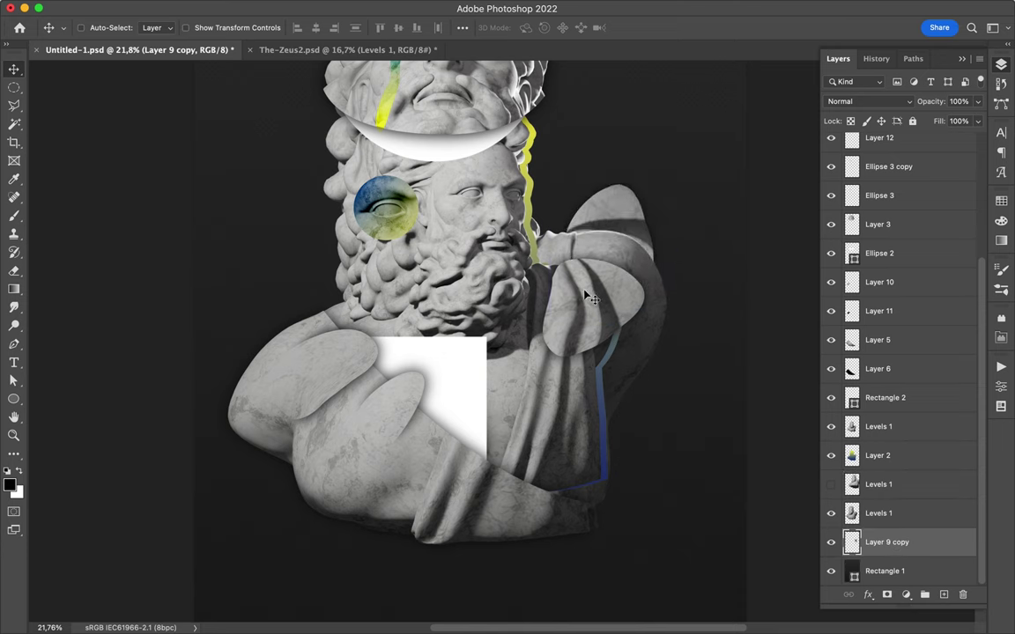
pyautogui.scroll(-1, 567, 250)
pyautogui.scroll(3, 566, 250)
# Duplicate the upper head layer, then enlarge and rotate the copy at the poster top
pyautogui.hotkey('ctrl', 'e')
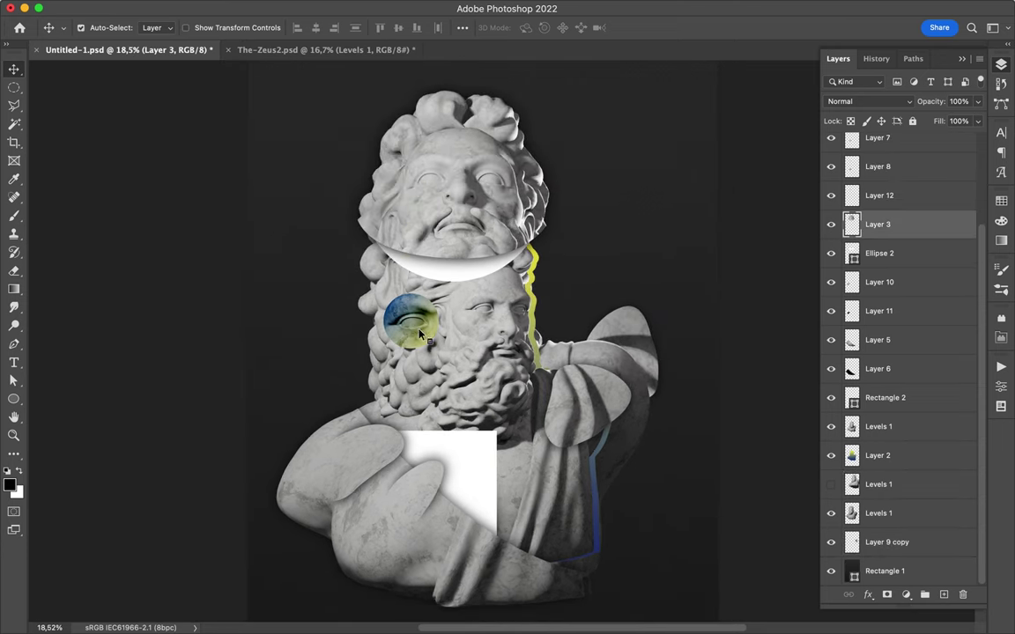
pyautogui.hotkey('ctrl', '-')
pyautogui.hotkey('ctrl', 'j')
pyautogui.hotkey('ctrl', 't')
pyautogui.moveTo(452, 195); pyautogui.dragTo(498, 205)
pyautogui.press('Return')
pyautogui.click(330, 8)
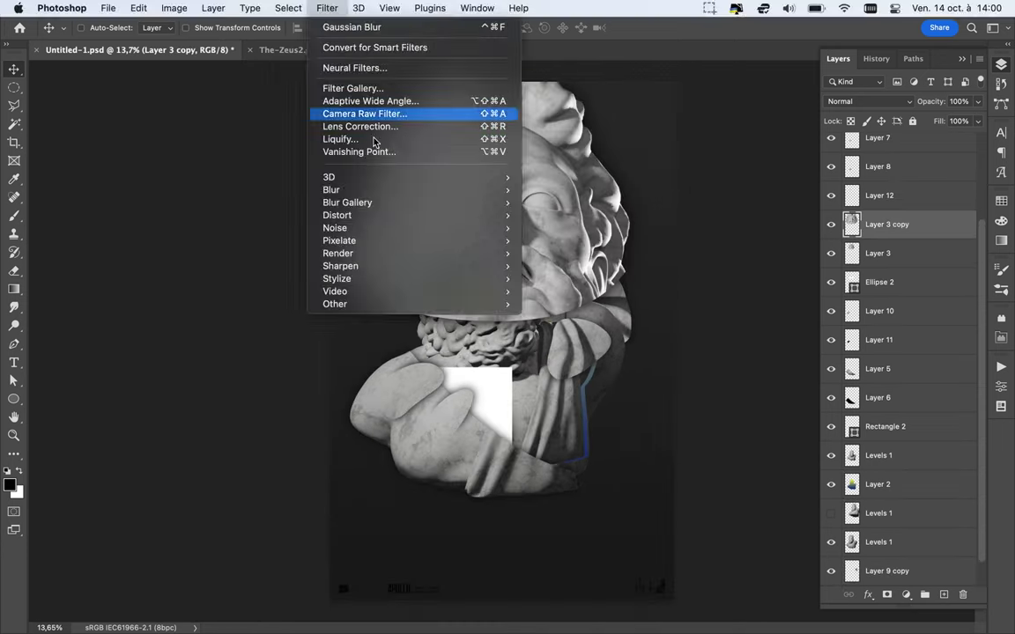
# Apply a heavy Gaussian Blur to the head copy and nudge the Levels 1 statue
pyautogui.click(529, 247)
pyautogui.press('Return')
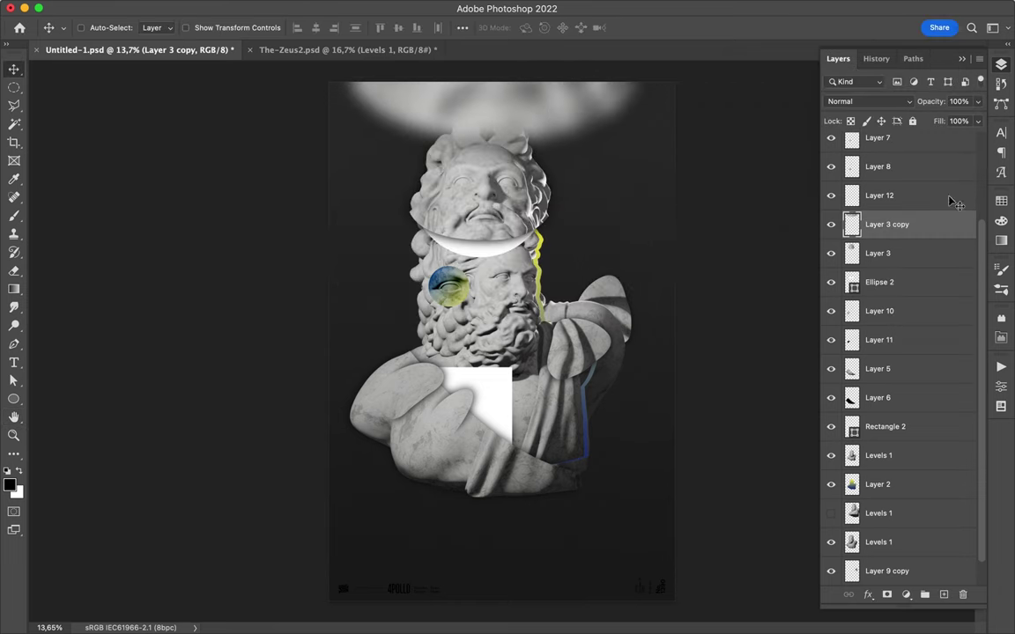
pyautogui.keyDown('super'); pyautogui.click(426, 278); pyautogui.keyUp('super')
pyautogui.moveTo(425, 278)
pyautogui.mouseDown()
pyautogui.moveTo(560, 421)
pyautogui.moveTo(332, 227)
pyautogui.moveTo(417, 256)
pyautogui.moveTo(400, 282)
pyautogui.moveTo(430, 280)
pyautogui.mouseUp()
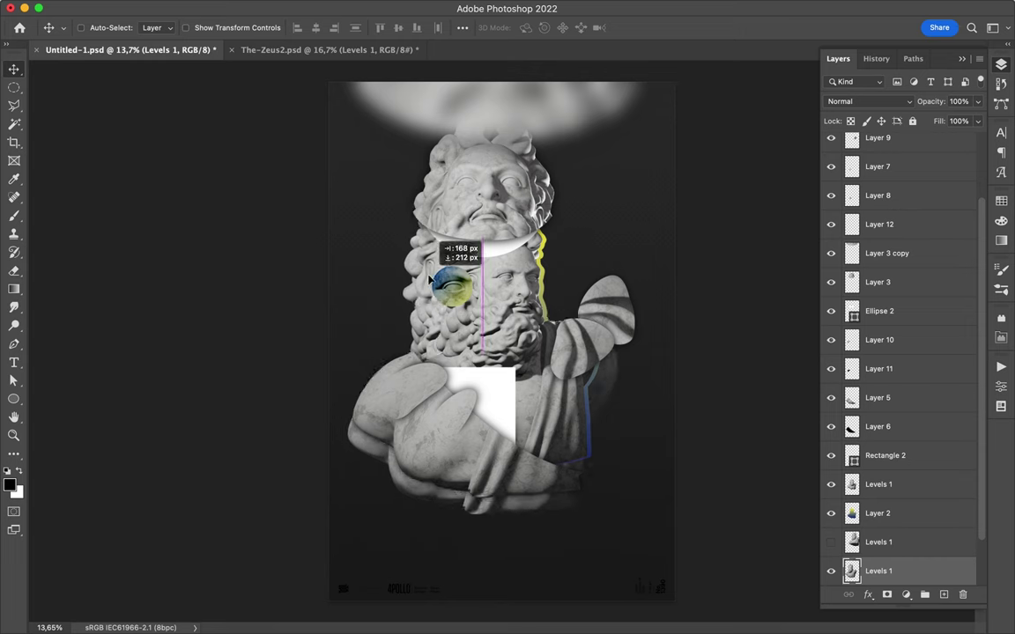
# Fill the statue outline with black on a new layer and blur it at about 100
pyautogui.press('super+shift+alt+n')
pyautogui.press('b')
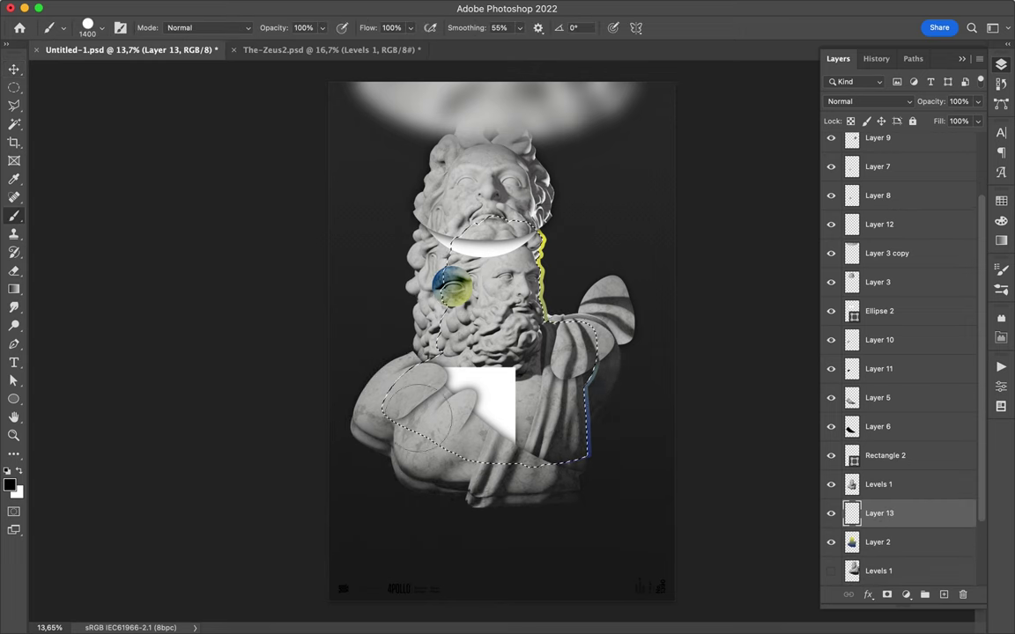
pyautogui.hotkey('alt', 'BackSpace')
pyautogui.press('super+d')
pyautogui.press('v')
pyautogui.click(328, 8)
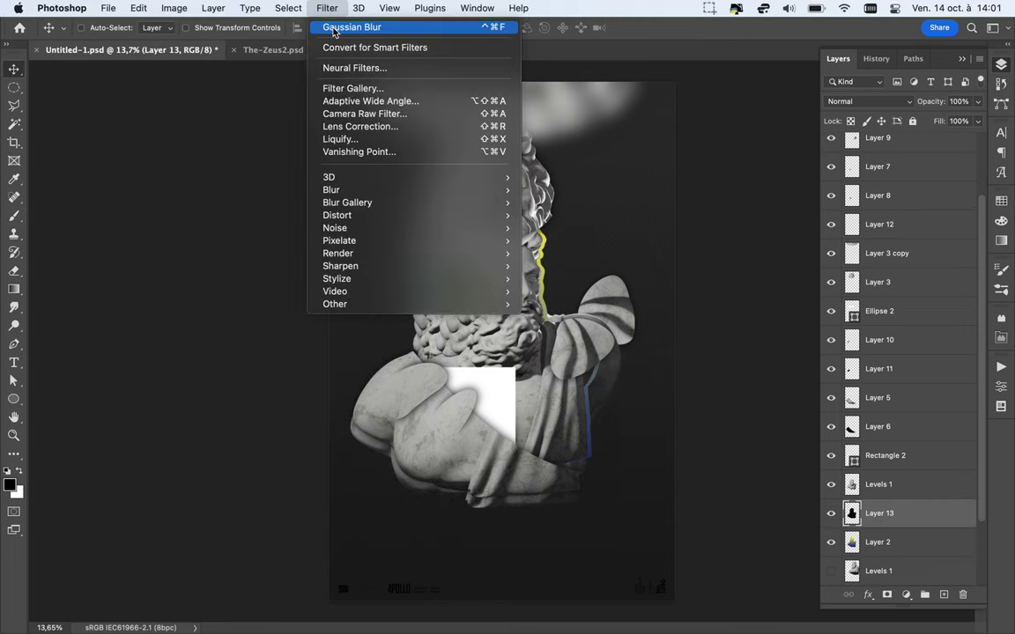
pyautogui.click(369, 27)
pyautogui.moveTo(846, 288); pyautogui.dragTo(829, 292)
pyautogui.click(922, 99)
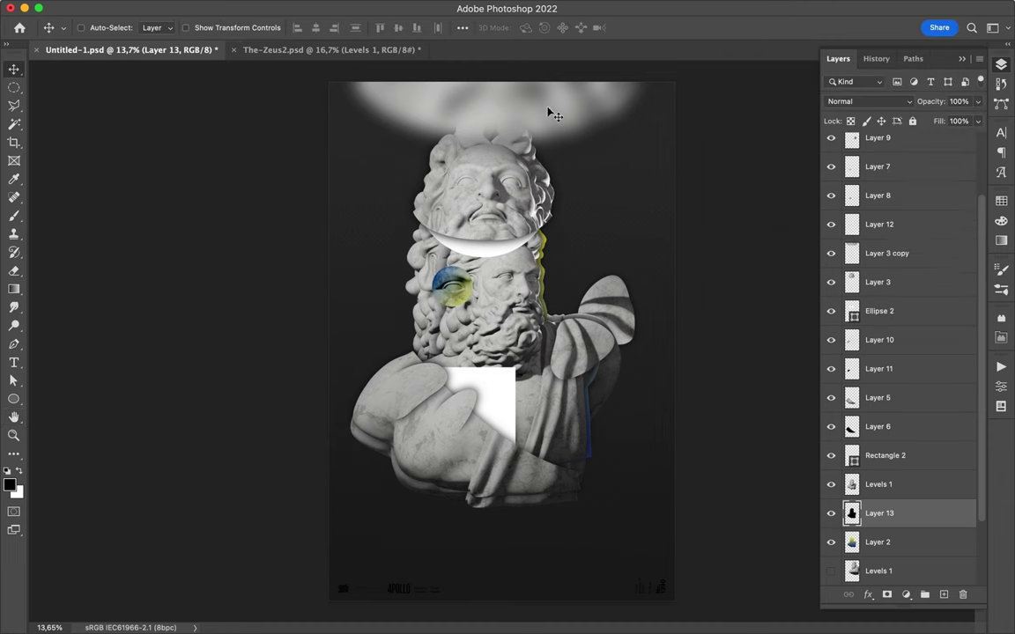
# Reposition the blurred head copy and add a Levels adjustment that deepens the shadows
pyautogui.press('super+t')
pyautogui.moveTo(369, 136); pyautogui.dragTo(340, 176)
pyautogui.press('Return')
pyautogui.click(905, 595)
pyautogui.click(920, 370)
pyautogui.moveTo(799, 498)
pyautogui.mouseDown()
pyautogui.moveTo(846, 498)
pyautogui.moveTo(814, 501)
pyautogui.mouseUp()
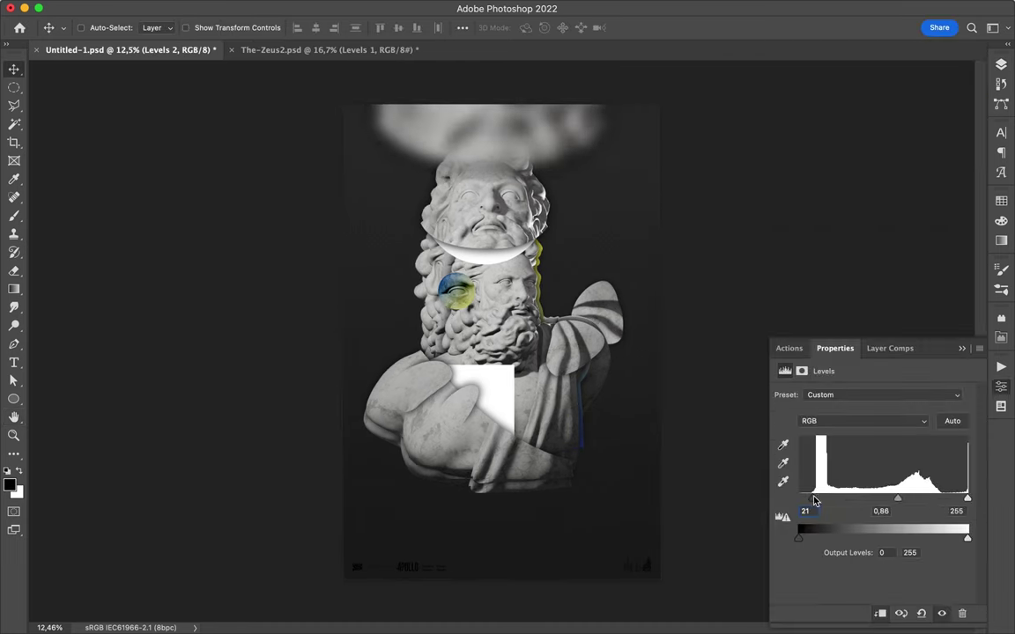
pyautogui.click(1000, 64)
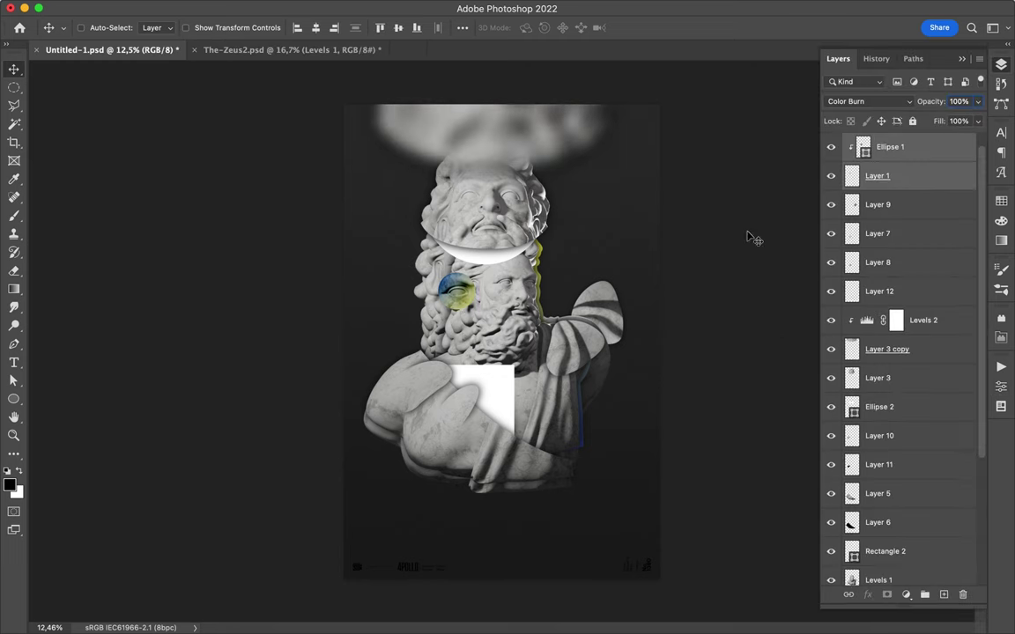
# Reorder the layers, moving Ellipse 1 down between Levels 1 and Layer 13
pyautogui.moveTo(453, 290); pyautogui.dragTo(581, 405)
pyautogui.moveTo(872, 167); pyautogui.dragTo(888, 545)
pyautogui.moveTo(465, 287); pyautogui.dragTo(441, 278)
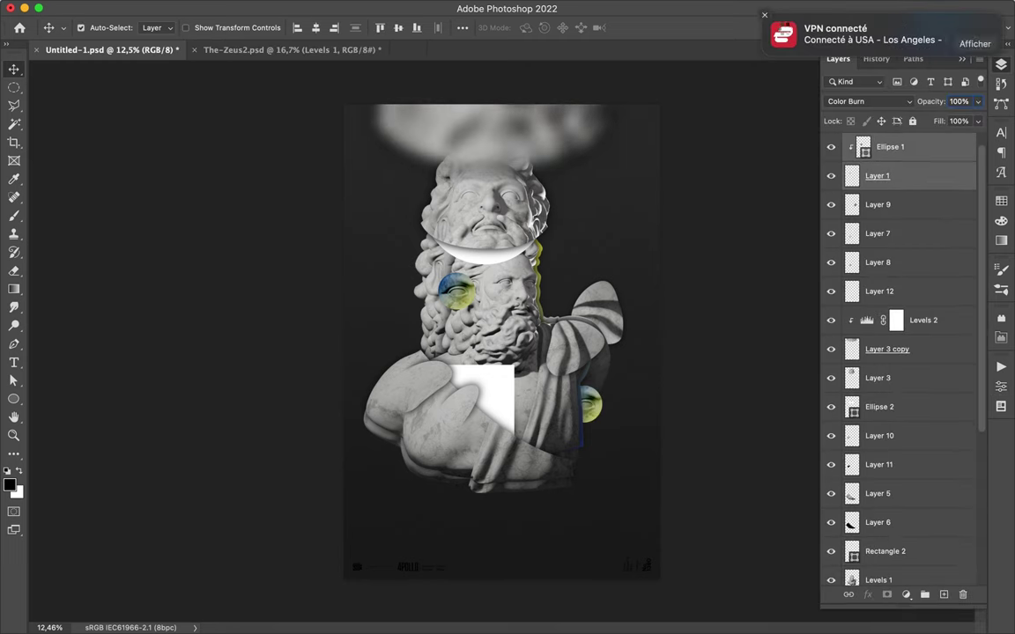
pyautogui.moveTo(912, 347); pyautogui.dragTo(912, 559)
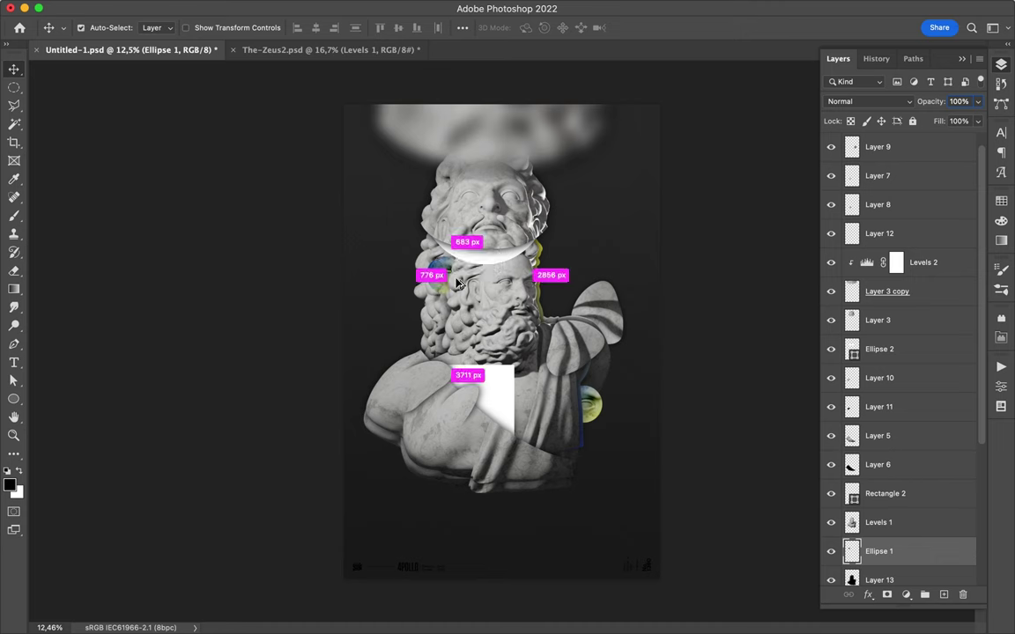
# Duplicate the blurred head to the poster bottom and delete the Levels 2 adjustment
pyautogui.moveTo(460, 286); pyautogui.dragTo(460, 478)
pyautogui.click(947, 258)
pyautogui.press('Delete')
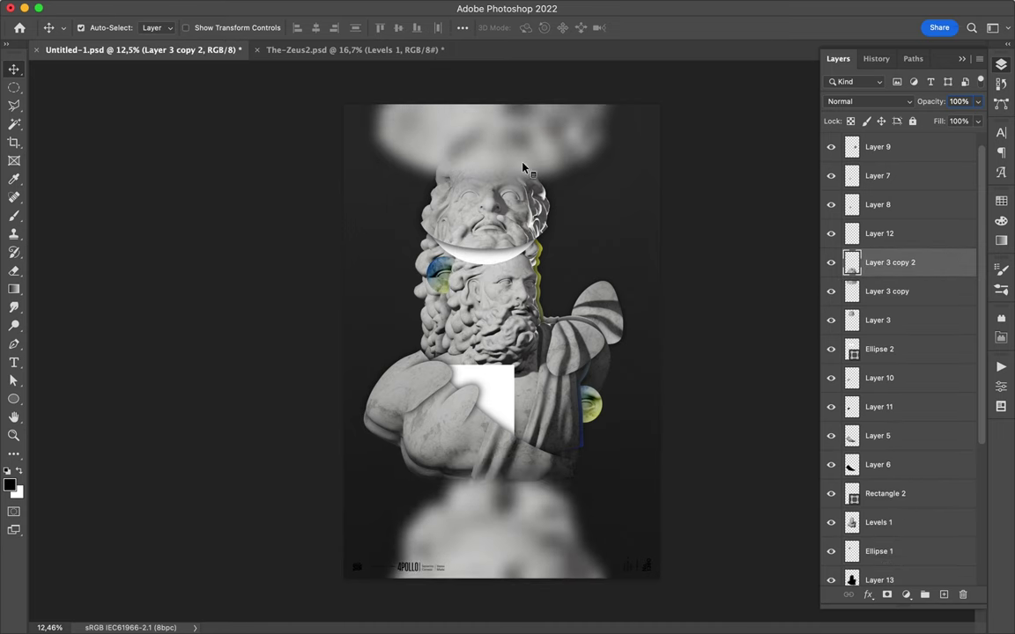
pyautogui.press('Delete')
pyautogui.press('Delete')
# Set the pen to white-filled shapes and draw the first white triangle
pyautogui.press('p')
pyautogui.click(124, 29)
pyautogui.click(99, 16)
pyautogui.click(166, 27)
pyautogui.click(483, 435)
pyautogui.click(594, 493)
pyautogui.click(401, 528)
pyautogui.click(482, 435)
pyautogui.moveTo(450, 498); pyautogui.dragTo(445, 495)
# Draw a second white triangle near the upper head
pyautogui.press('p')
pyautogui.click(594, 271)
pyautogui.click(556, 126)
pyautogui.press('v')
# Copy an oval face area of Layer 3 onto its own layer
pyautogui.click(507, 192)
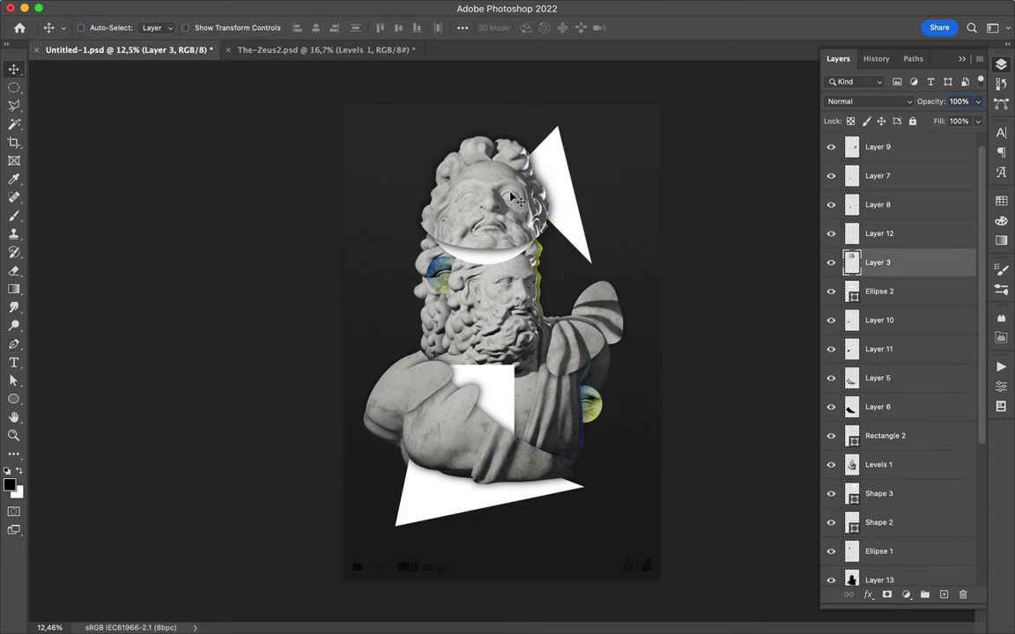
pyautogui.press('p')
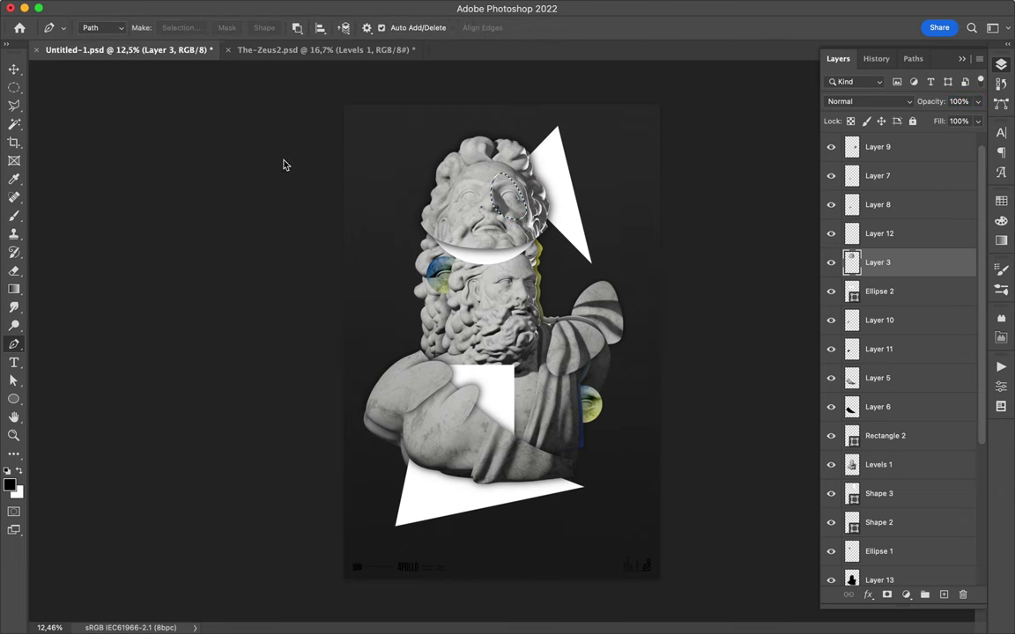
pyautogui.hotkey('ctrl', 'j')
pyautogui.press('v')
pyautogui.moveTo(506, 192); pyautogui.dragTo(555, 196)
pyautogui.hotkey('ctrl', 'j')
pyautogui.press('b')
pyautogui.press('m')
# Reapply the Gaussian Blur and shift the face slice slightly to the right
pyautogui.hotkey('ctrl', 'f')
pyautogui.click(868, 102)
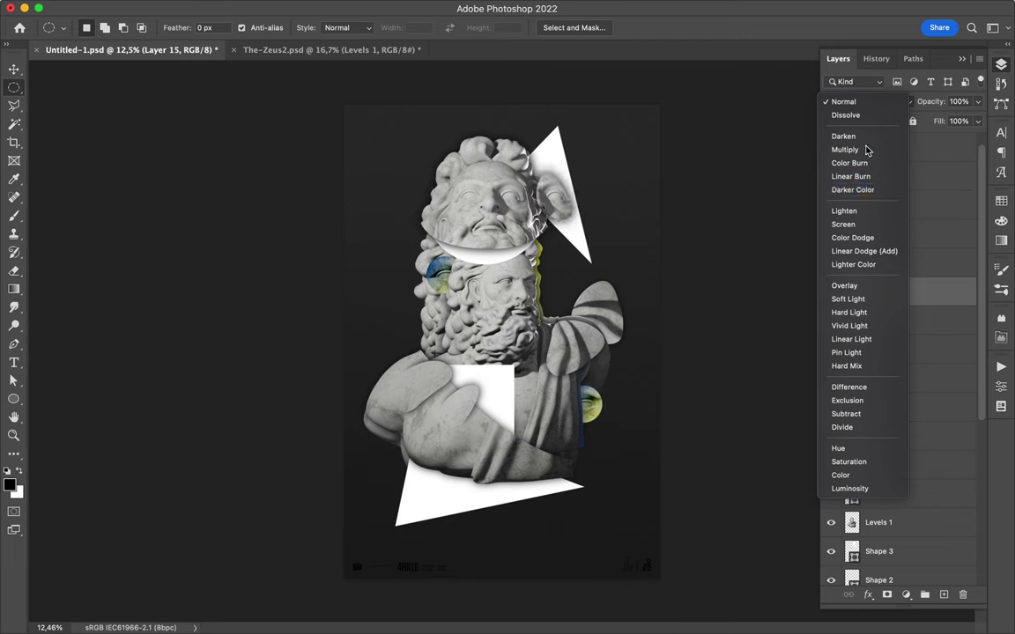
pyautogui.press('Escape')
pyautogui.hotkey('ctrl', 'e')
pyautogui.press('v')
pyautogui.moveTo(553, 199); pyautogui.dragTo(559, 201)
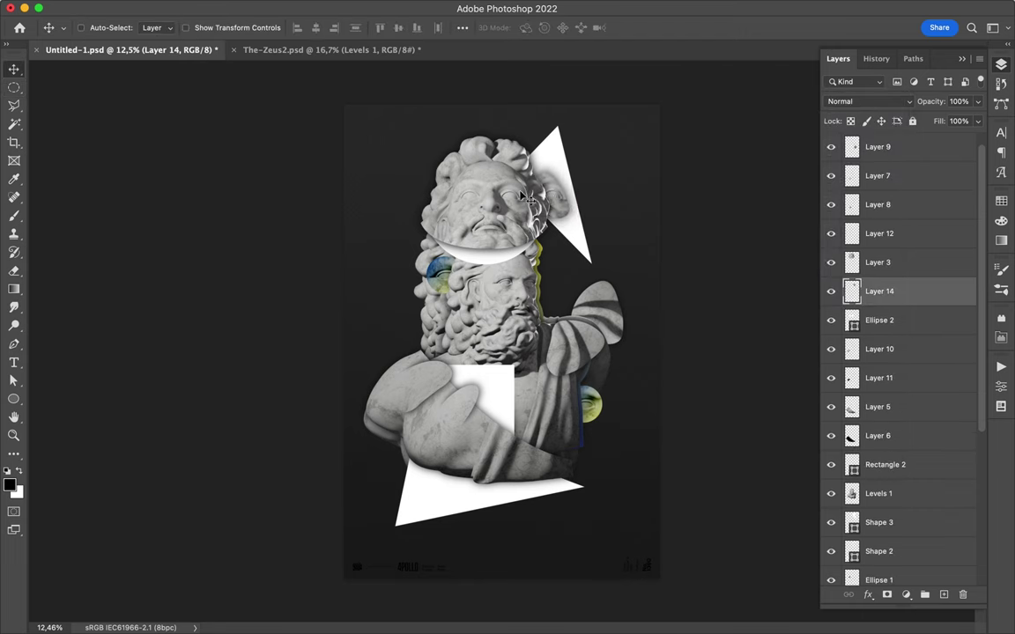
# Fill a pen-drawn blob with a yellow-to-blue gradient on a new layer behind the bust
pyautogui.press('p')
pyautogui.hotkey('ctrl', 'Return')
pyautogui.hotkey('ctrl', 'shift', 'alt', 'n')
pyautogui.press('g')
pyautogui.moveTo(414, 177); pyautogui.dragTo(414, 361)
pyautogui.hotkey('ctrl', 'd')
pyautogui.moveTo(879, 290); pyautogui.dragTo(929, 557)
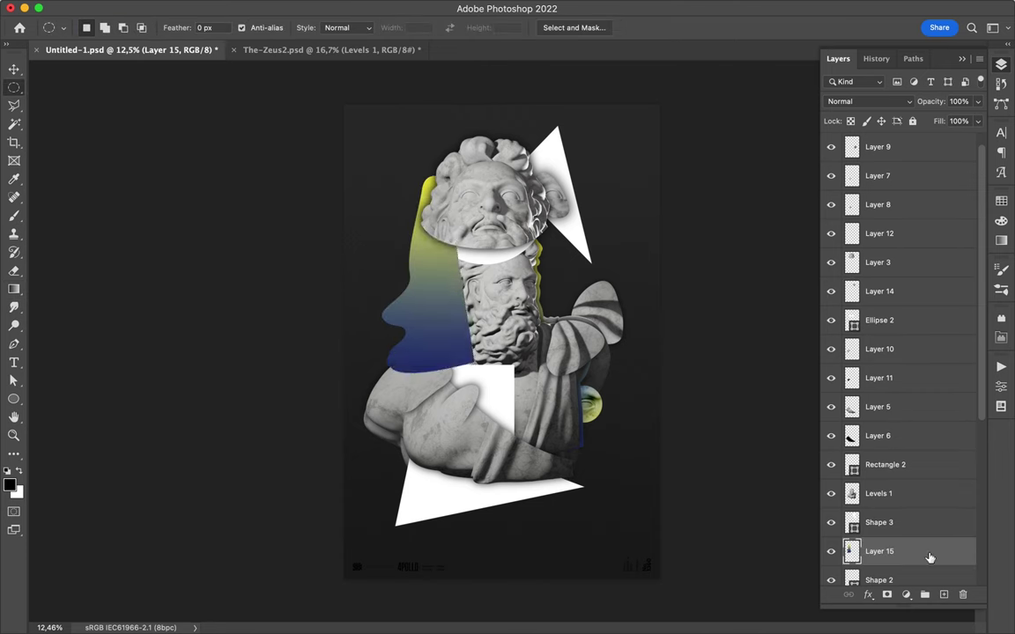
pyautogui.press('v')
pyautogui.moveTo(372, 271)
pyautogui.mouseDown()
pyautogui.moveTo(443, 280)
pyautogui.moveTo(419, 287)
pyautogui.mouseUp()
pyautogui.hotkey('ctrl', '[')
pyautogui.hotkey('ctrl', '[')
pyautogui.hotkey('ctrl', '[')
# Draw a blob shape across the chest filled with the yellow-blue gradient
pyautogui.press('p')
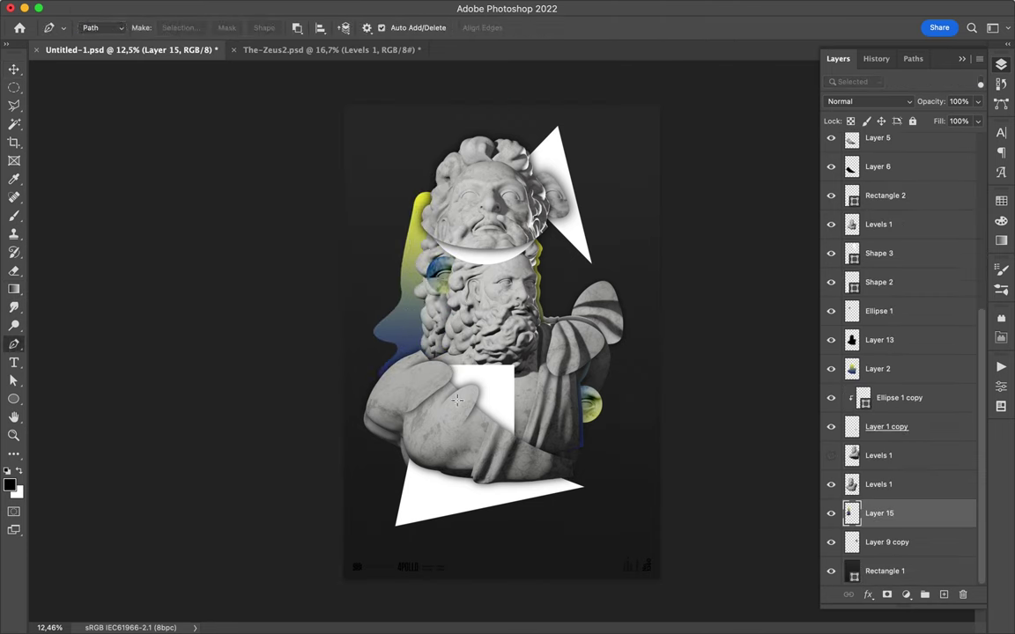
pyautogui.click(119, 19)
pyautogui.click(459, 417)
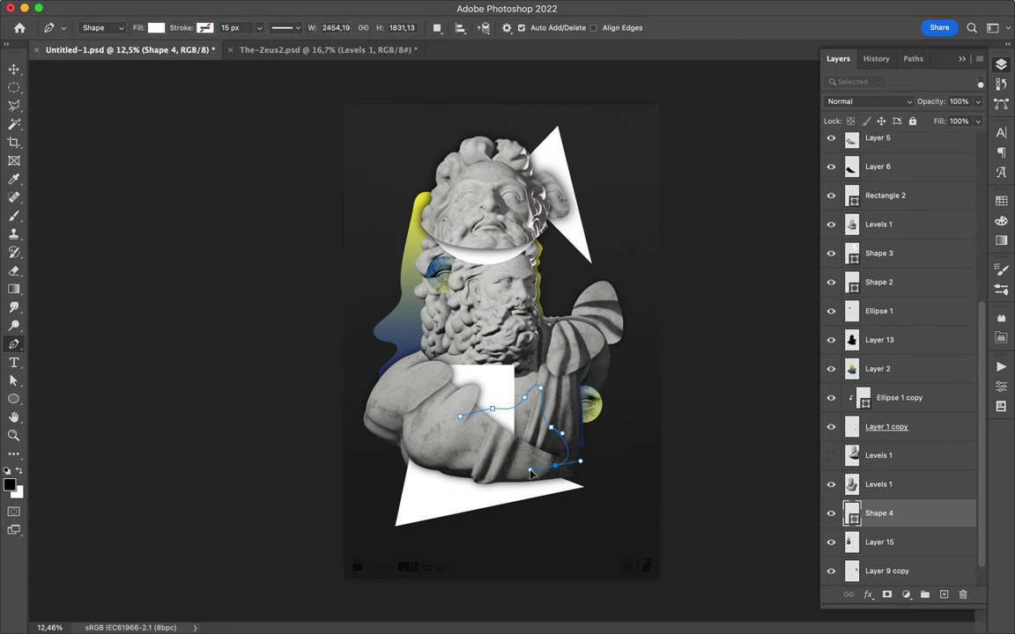
pyautogui.click(155, 27)
pyautogui.click(110, 50)
pyautogui.press('Return')
pyautogui.hotkey('ctrl', ']')
pyautogui.hotkey('ctrl', ']')
pyautogui.hotkey('ctrl', ']')
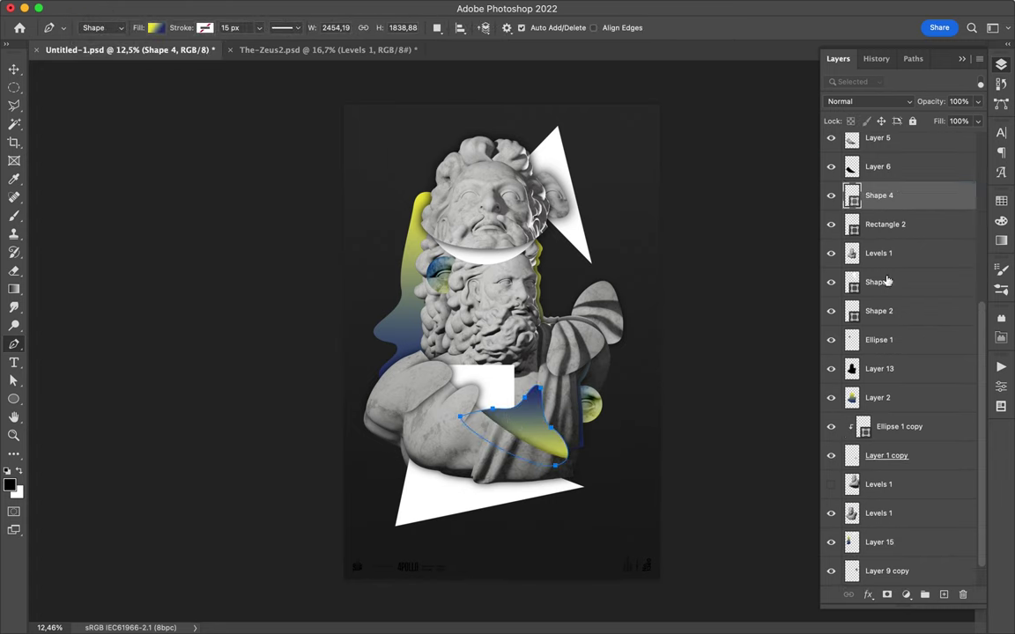
pyautogui.click(155, 28)
pyautogui.press('Return')
pyautogui.click(155, 27)
pyautogui.click(480, 235)
pyautogui.press('Return')
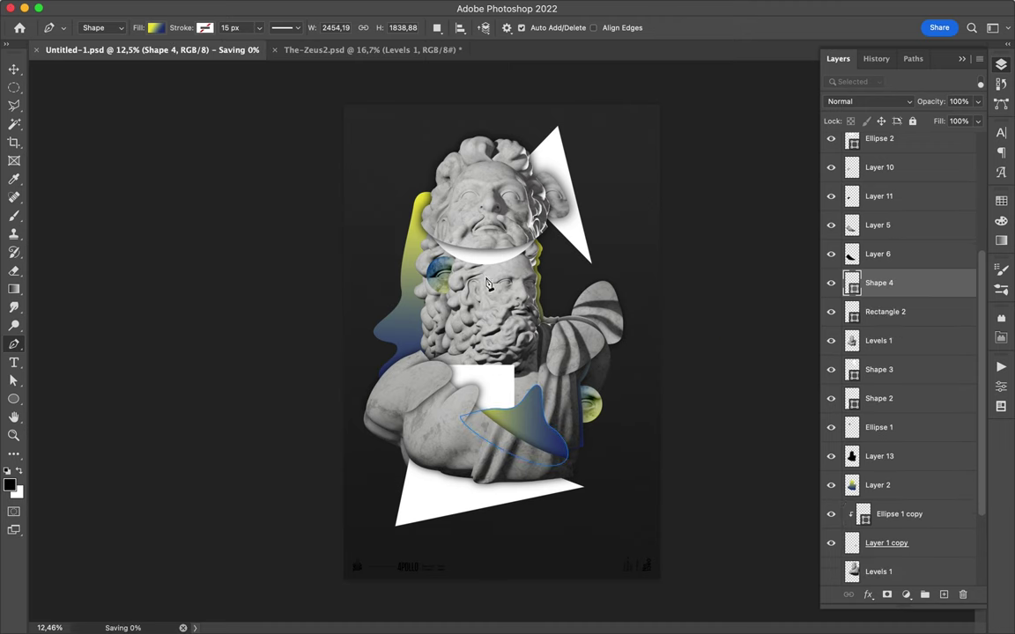
# Add a Levels adjustment layer above Levels 1
pyautogui.press('v')
pyautogui.click(466, 301)
pyautogui.click(908, 597)
pyautogui.click(917, 351)
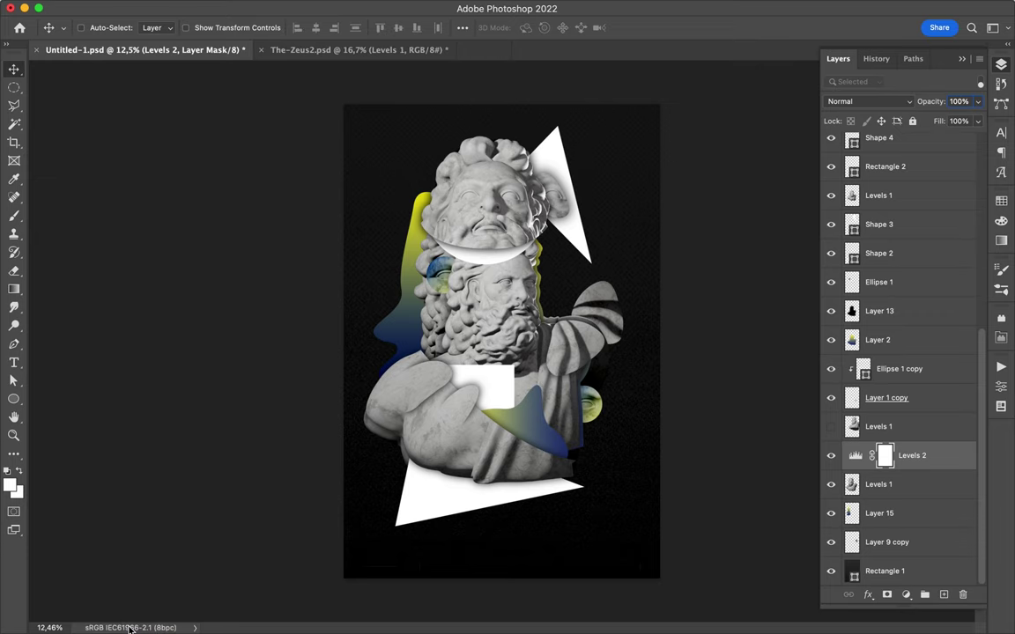
# Duplicate Levels 2 lower in the stack and adjust its shadow input
pyautogui.moveTo(875, 473); pyautogui.dragTo(880, 603)
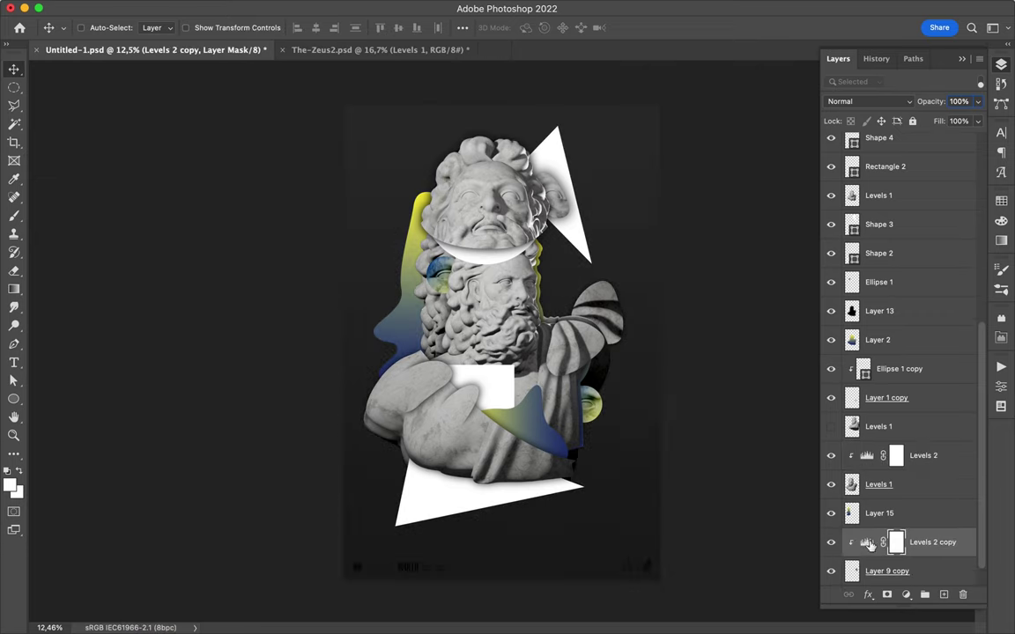
pyautogui.doubleClick(856, 607)
pyautogui.click(1001, 64)
pyautogui.click(881, 456)
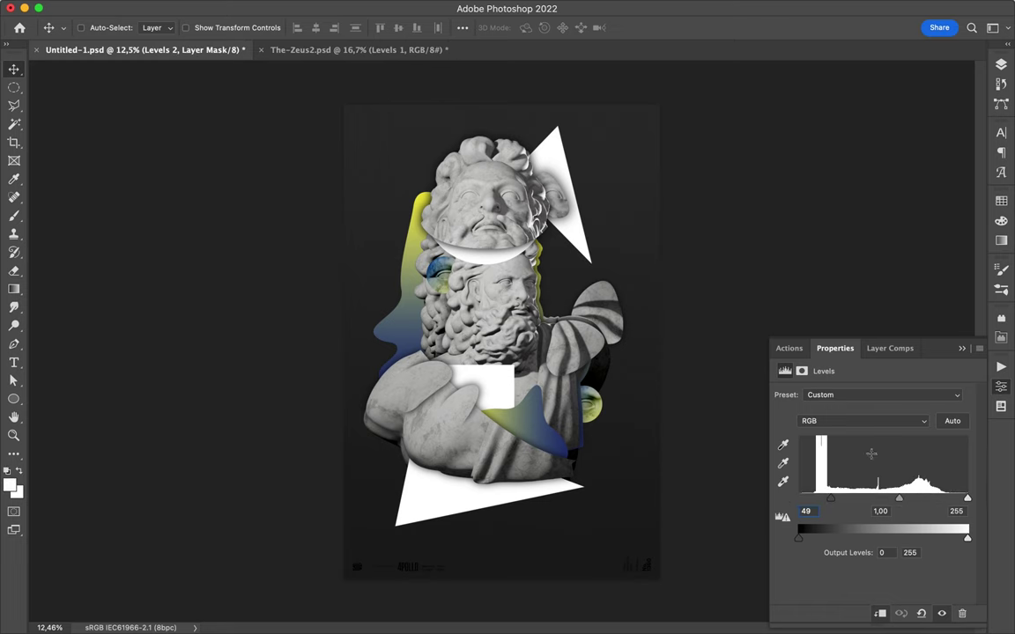
pyautogui.click(1001, 64)
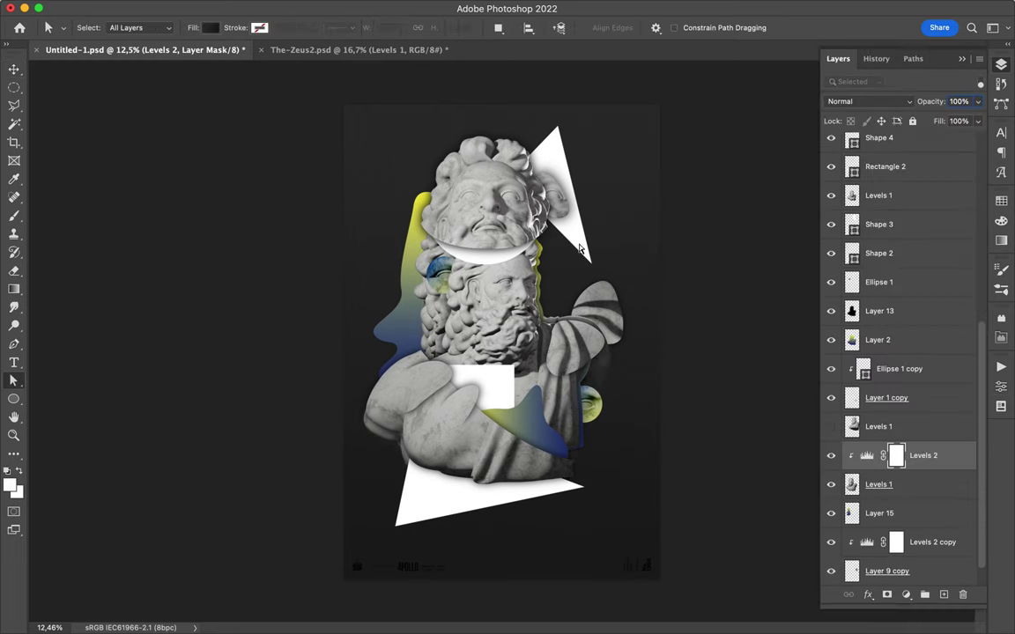
# Merge the layers into a High Pass copy set to Color Burn with reduced fill
pyautogui.keyDown('shift'); pyautogui.click(899, 168); pyautogui.keyUp('shift')
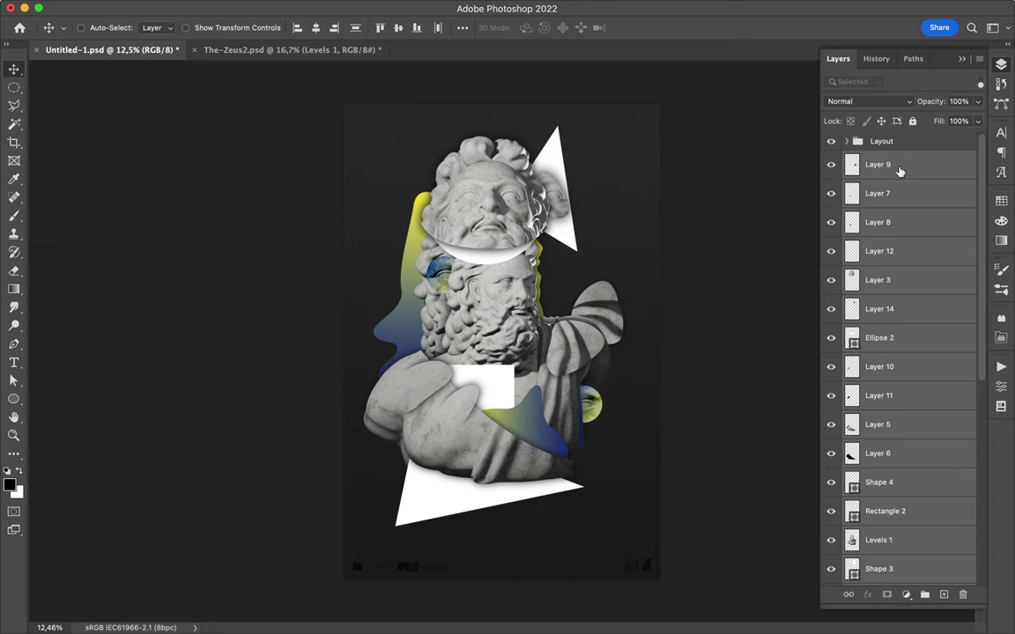
pyautogui.hotkey('ctrl', 'e')
pyautogui.click(250, 12)
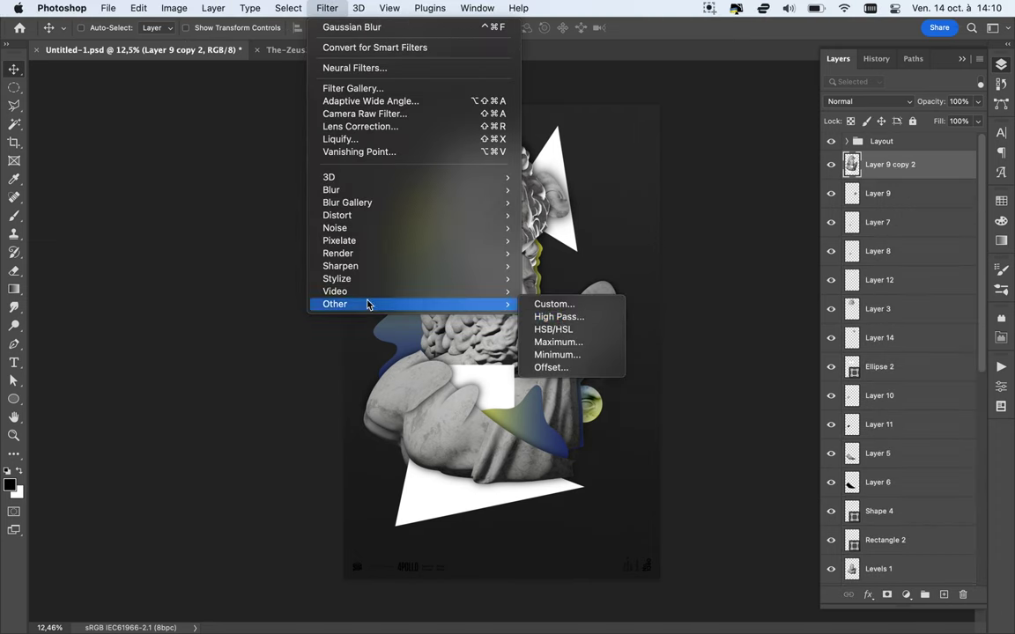
pyautogui.click(544, 318)
pyautogui.click(192, 36)
pyautogui.click(869, 102)
pyautogui.click(856, 163)
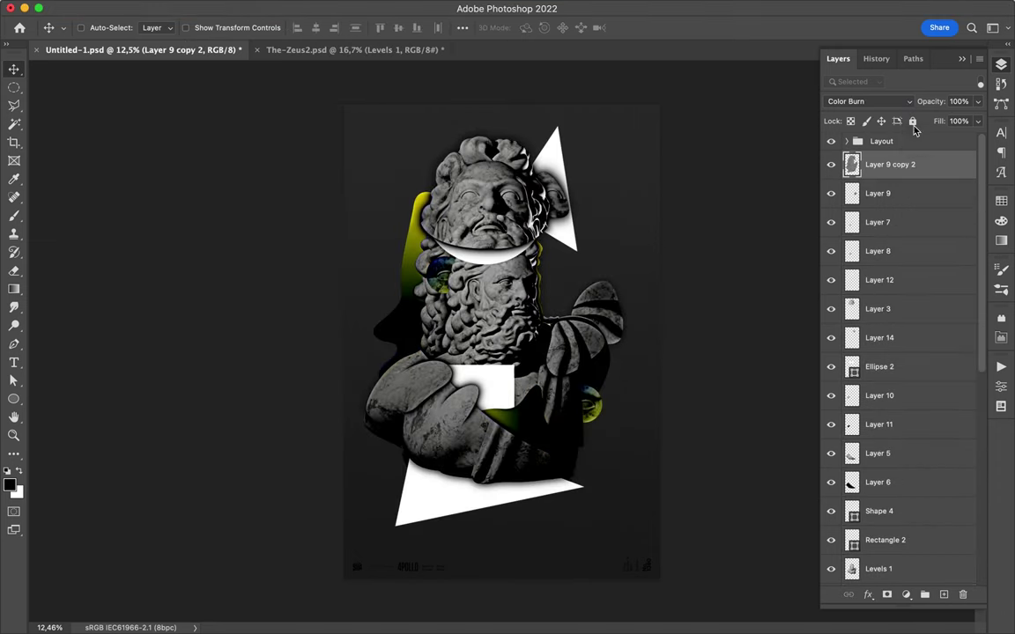
pyautogui.moveTo(977, 121); pyautogui.dragTo(915, 143)
# Draw a gradient-filled rectangle covering the whole poster
pyautogui.press('u')
pyautogui.click(154, 27)
pyautogui.press('Escape')
pyautogui.moveTo(345, 107); pyautogui.dragTo(659, 575)
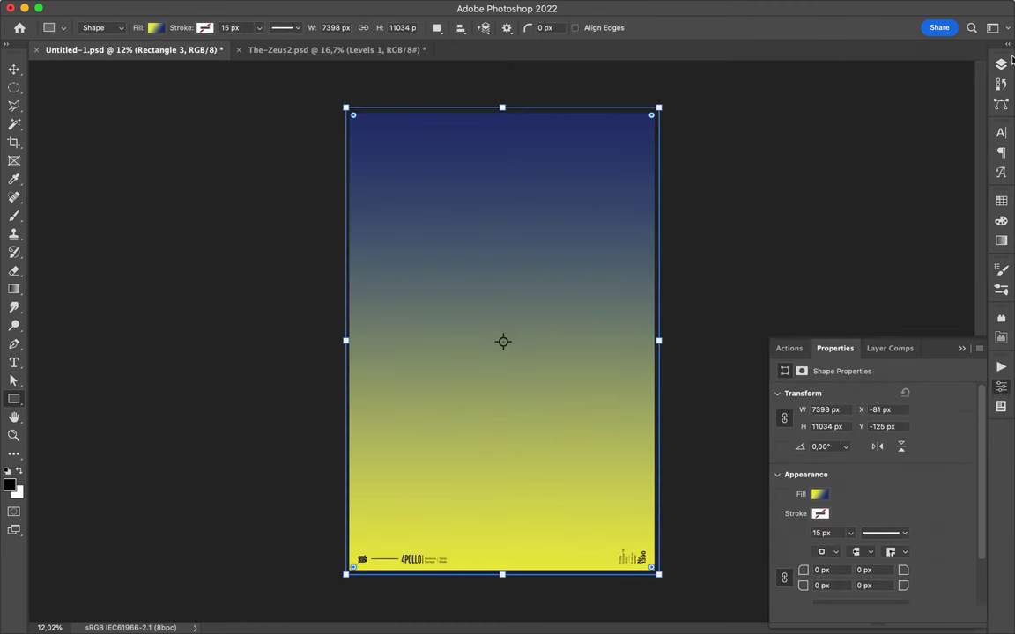
# Set the gradient rectangle to Overlay, clip it to the statue copy, and raise its fill to 78%
pyautogui.click(1000, 65)
pyautogui.click(870, 101)
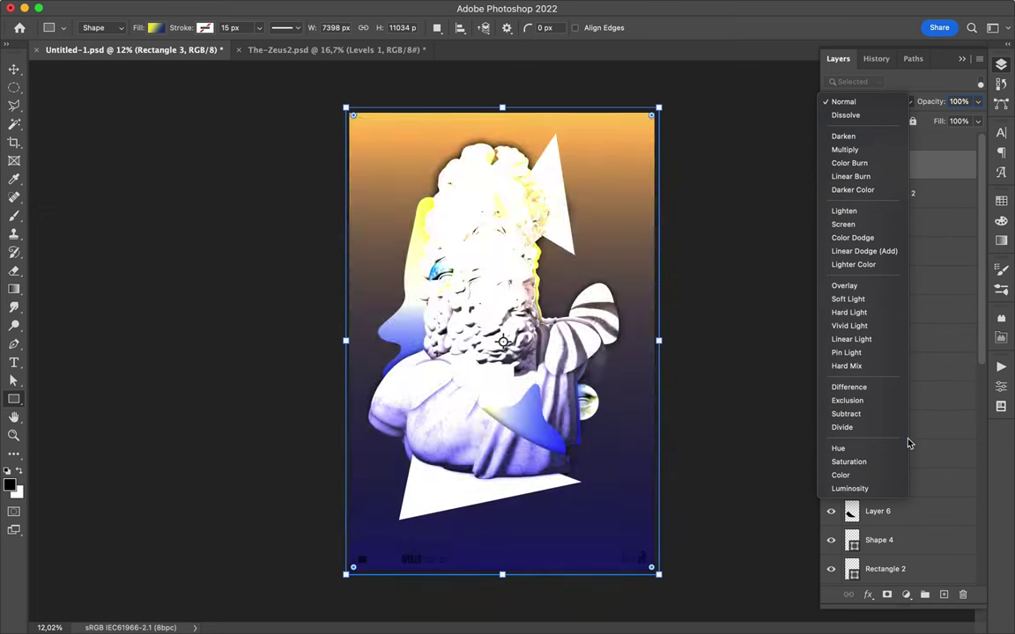
pyautogui.click(890, 285)
pyautogui.hotkey('ctrl', 'alt', 'a')
pyautogui.hotkey('ctrl', 'j')
pyautogui.hotkey('ctrl', 'z')
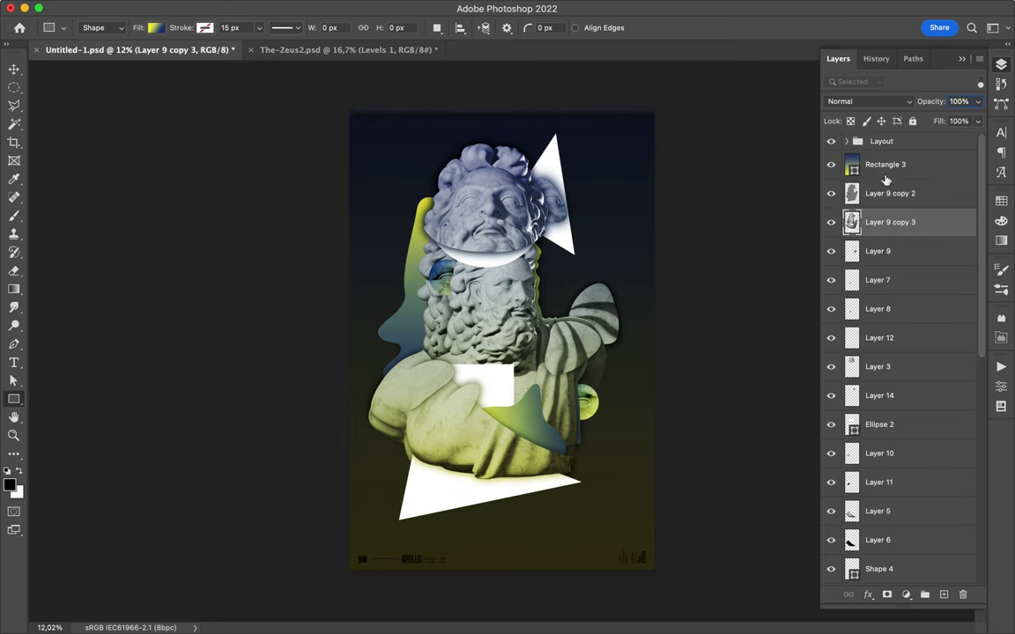
pyautogui.moveTo(885, 166); pyautogui.dragTo(885, 238)
pyautogui.moveTo(925, 141); pyautogui.dragTo(963, 140)
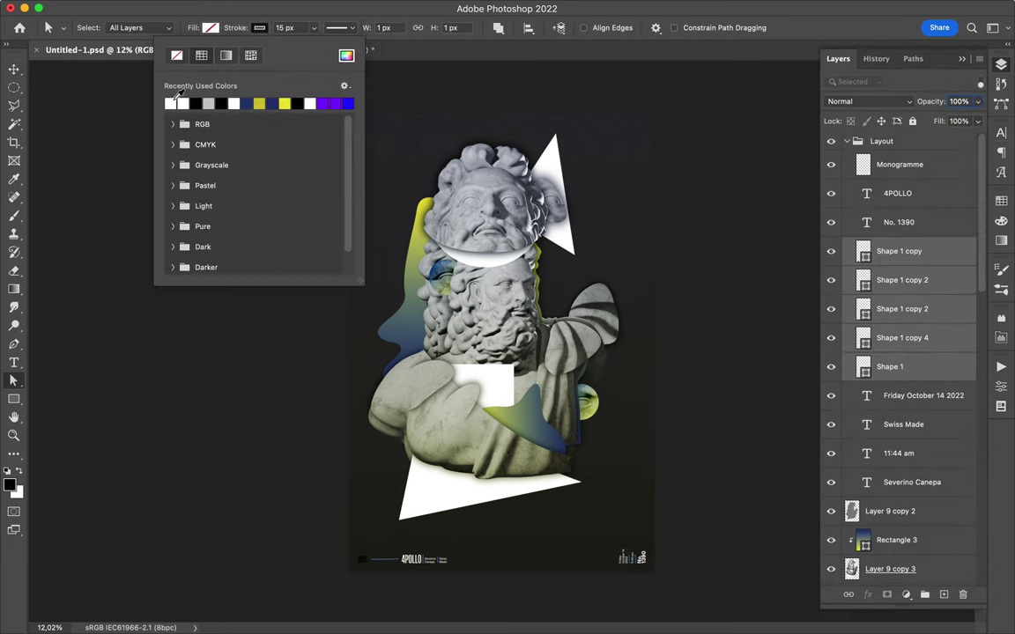
# Draw a small white square clipped to the Monogramme layer at the bottom left
pyautogui.press('v')
pyautogui.click(367, 563)
pyautogui.press('u')
pyautogui.moveTo(353, 549); pyautogui.dragTo(373, 570)
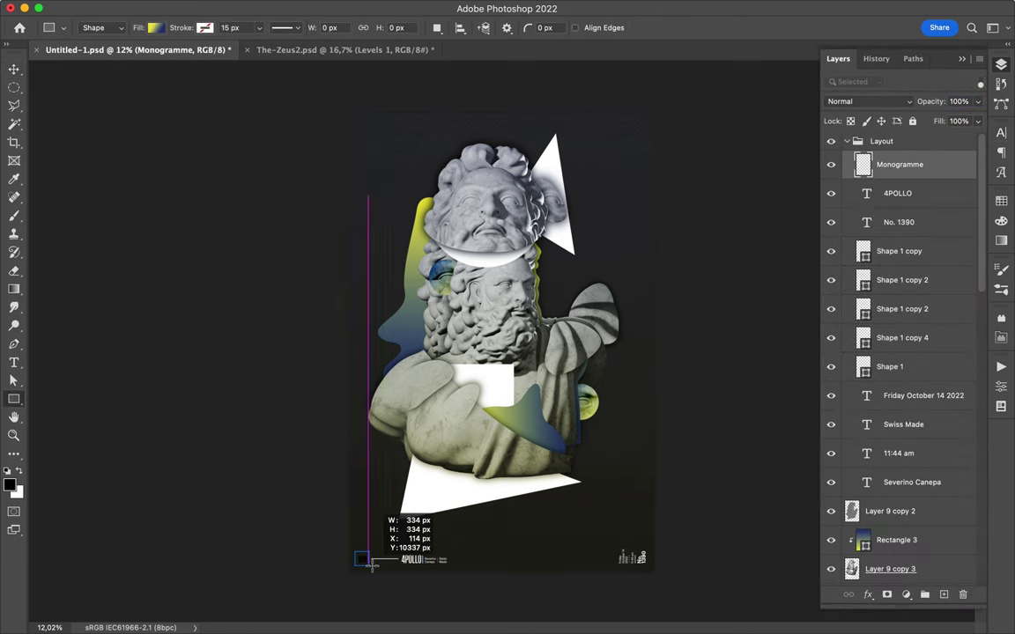
pyautogui.click(838, 58)
pyautogui.keyDown('alt'); pyautogui.click(915, 179); pyautogui.keyUp('alt')
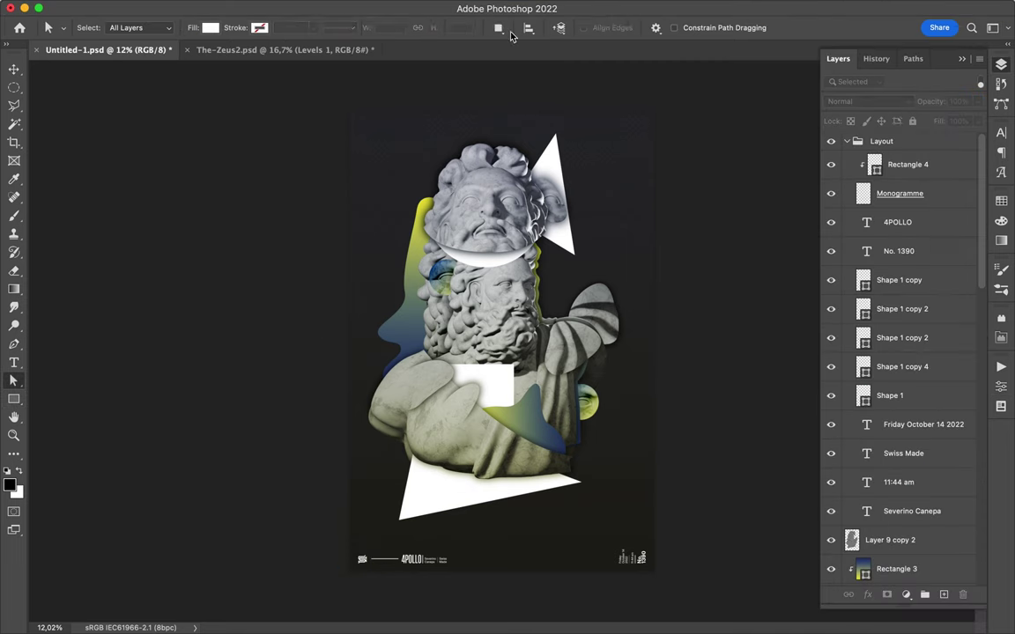